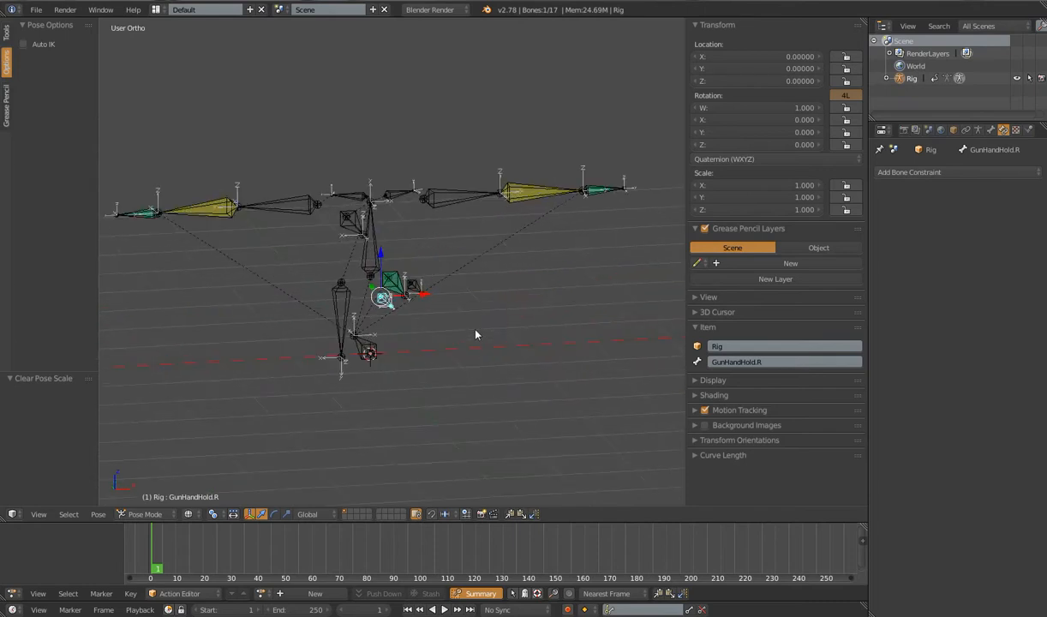
# Move the Hand.IK.L bone inward, forward and down by about -1.534 on X, -0.428 on Y and -1.023 on Z.
pyautogui.moveTo(479, 329); pyautogui.dragTo(449, 326, button='middle')
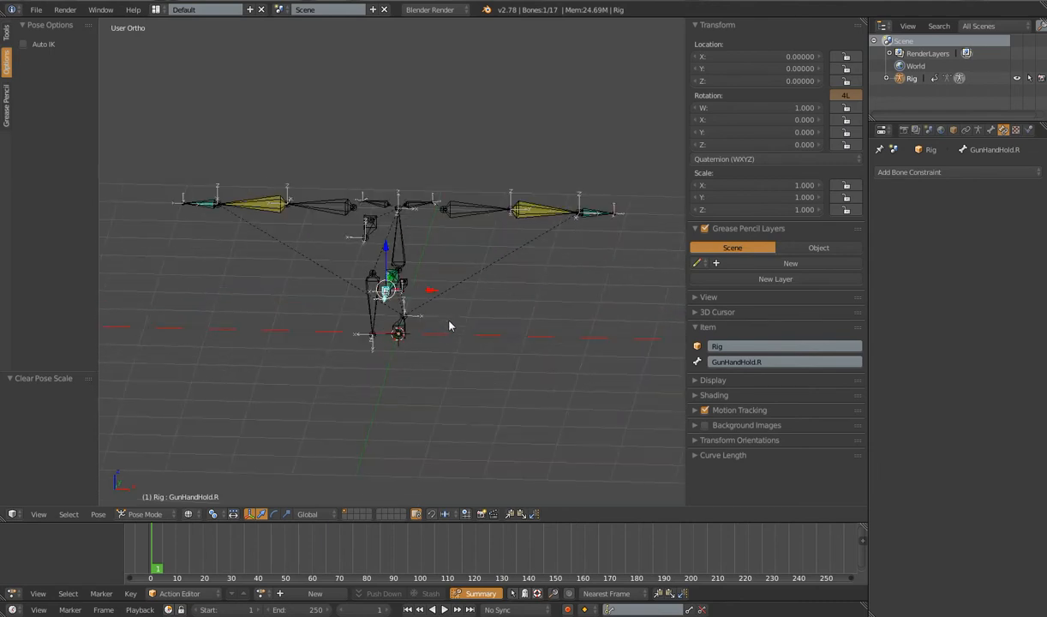
pyautogui.rightClick(598, 217)
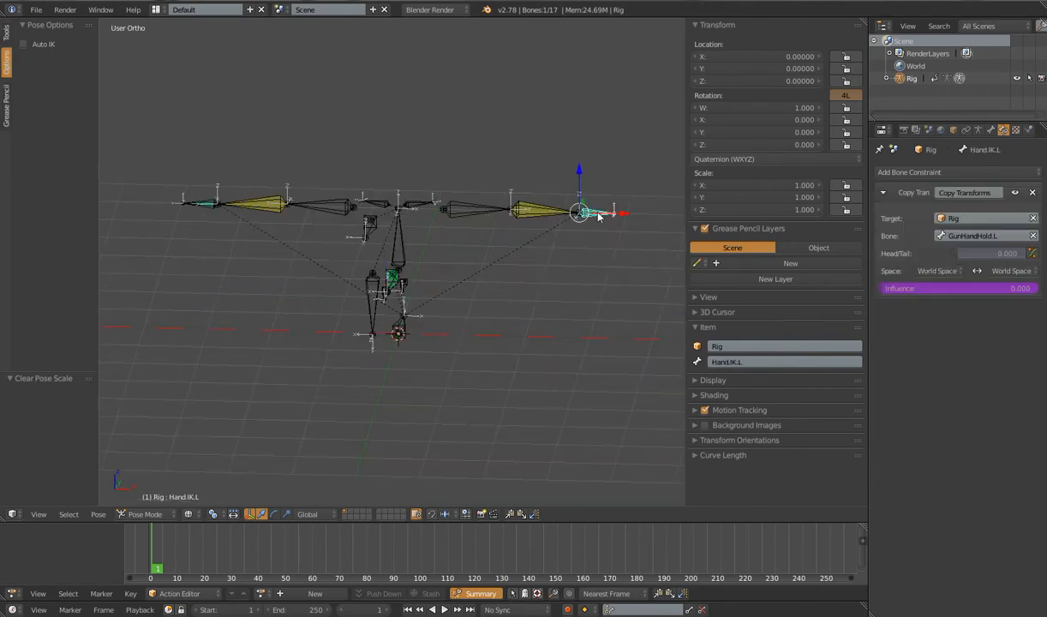
pyautogui.rightClick(192, 207)
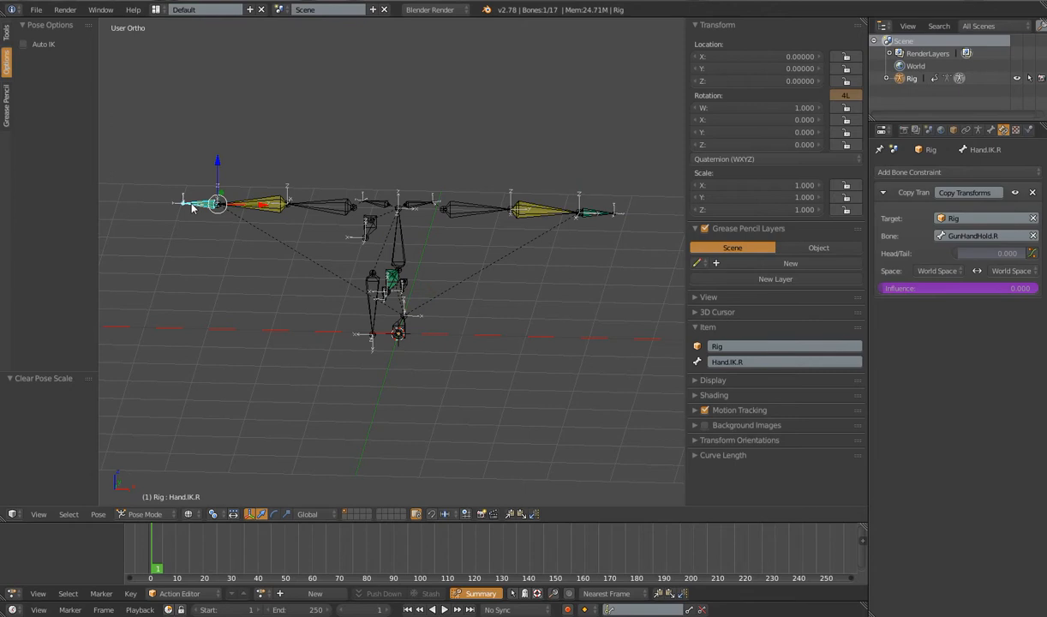
pyautogui.rightClick(603, 220)
pyautogui.press('g')
pyautogui.click(519, 312)
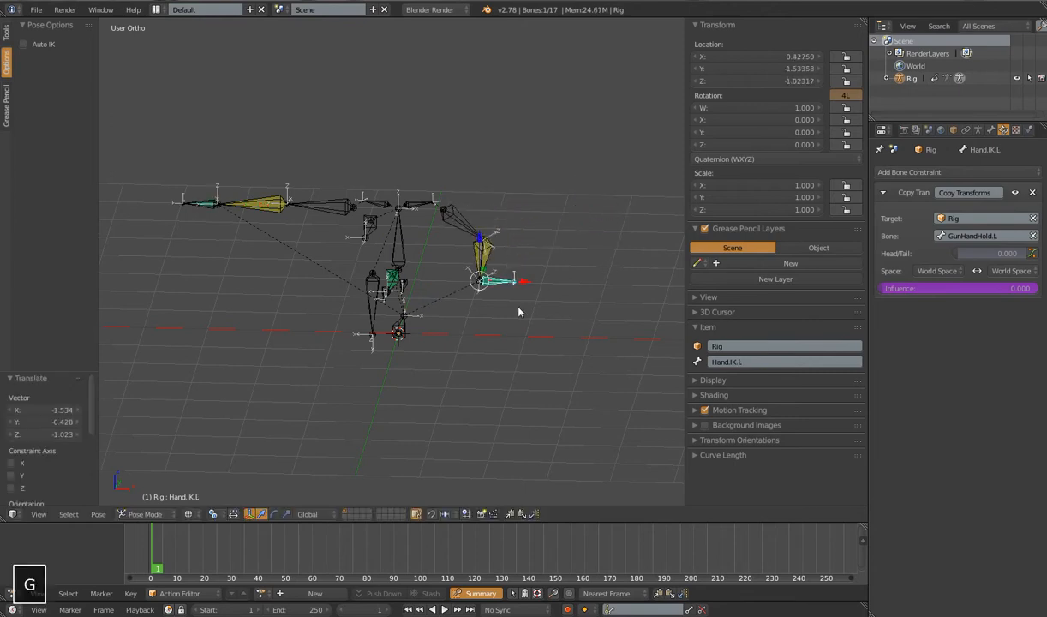
# Trackball-rotate Hand.IK.L by about 43° and -87° so it points forward, and reposition it in front of the chest with a bent arm.
pyautogui.press('r')
pyautogui.press('r')
pyautogui.click(476, 347)
pyautogui.press('g')
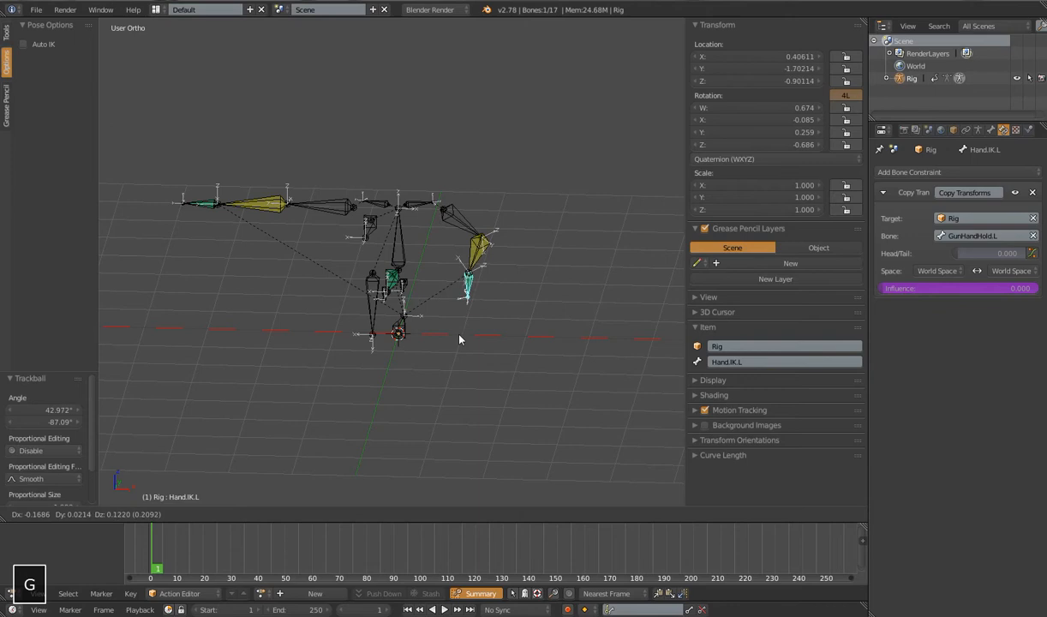
pyautogui.click(470, 323)
pyautogui.moveTo(470, 323); pyautogui.dragTo(431, 224, button='middle')
pyautogui.press('g')
pyautogui.click(469, 303)
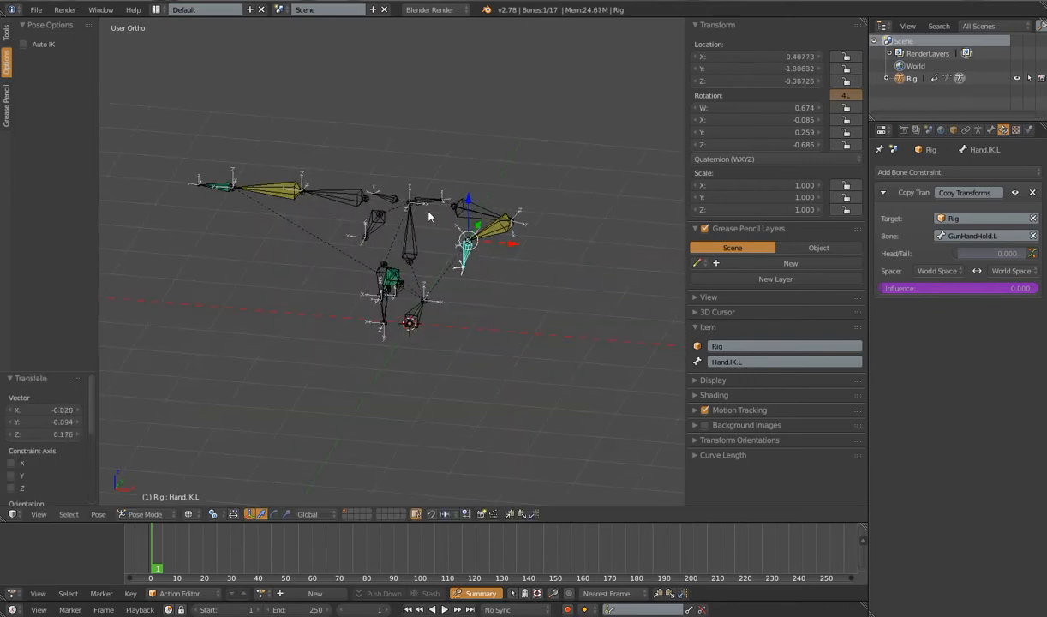
pyautogui.rightClick(432, 205)
pyautogui.press('r')
pyautogui.rightClick(477, 228)
# Move Hand.IK.R inward and down by about 1.062 on X and -0.799 on Z, and trackball-rotate it about 26° and 92°.
pyautogui.rightClick(216, 191)
pyautogui.press('g')
pyautogui.click(282, 246)
pyautogui.press('r')
pyautogui.press('r')
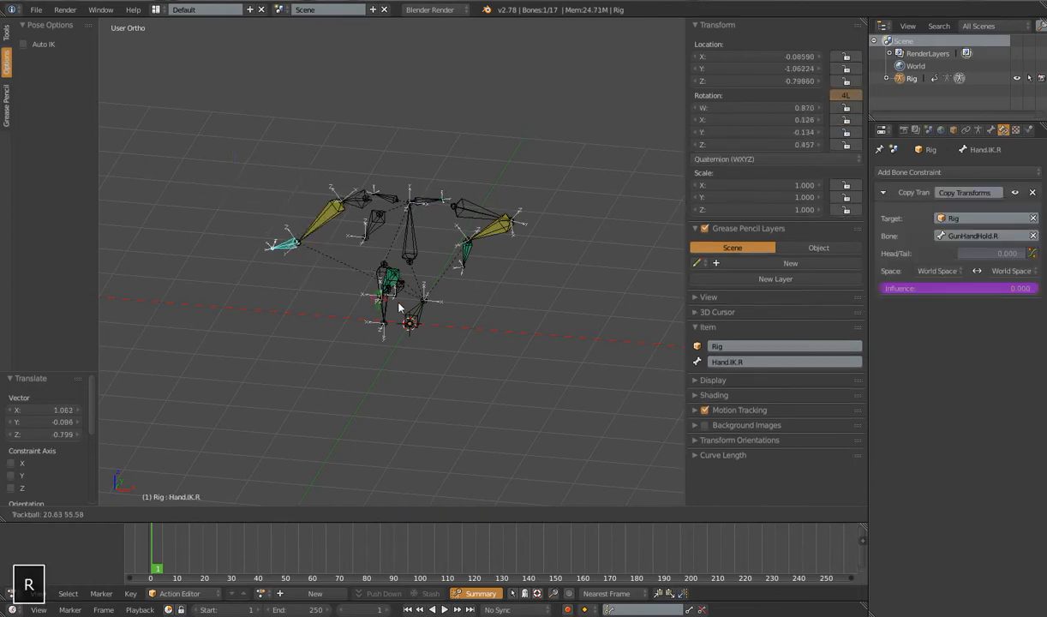
pyautogui.click(403, 305)
# Shift the Hand.IK.R bone by about 0.386 on X, -0.445 on Y and 0.118 on Z.
pyautogui.moveTo(414, 306); pyautogui.dragTo(312, 226, button='middle')
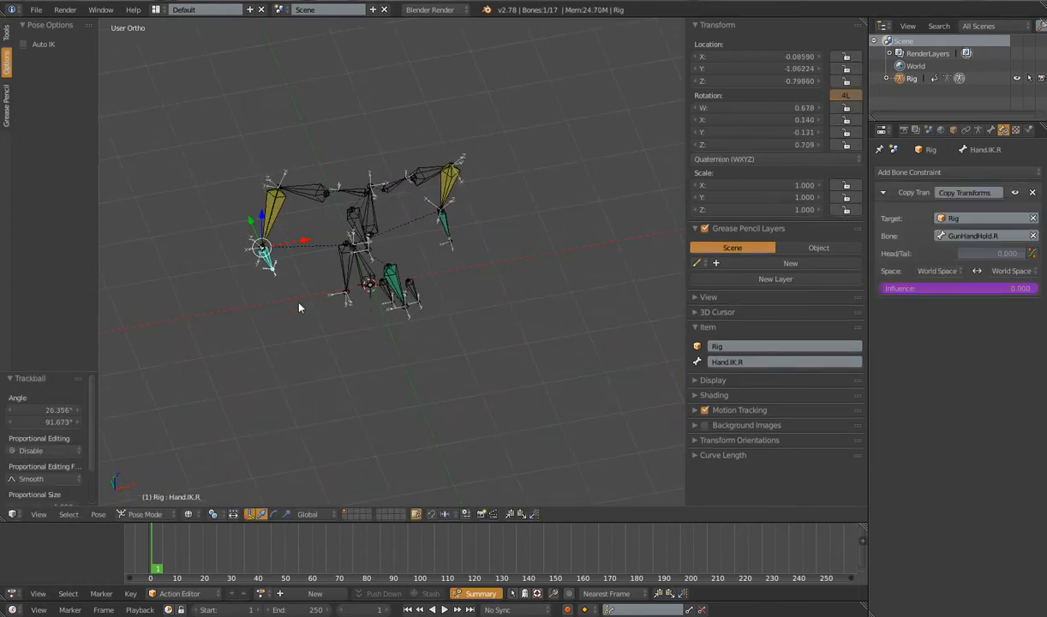
pyautogui.moveTo(298, 308); pyautogui.dragTo(351, 270, button='middle')
pyautogui.press('g')
pyautogui.click(360, 323)
pyautogui.moveTo(360, 322); pyautogui.dragTo(390, 311, button='middle')
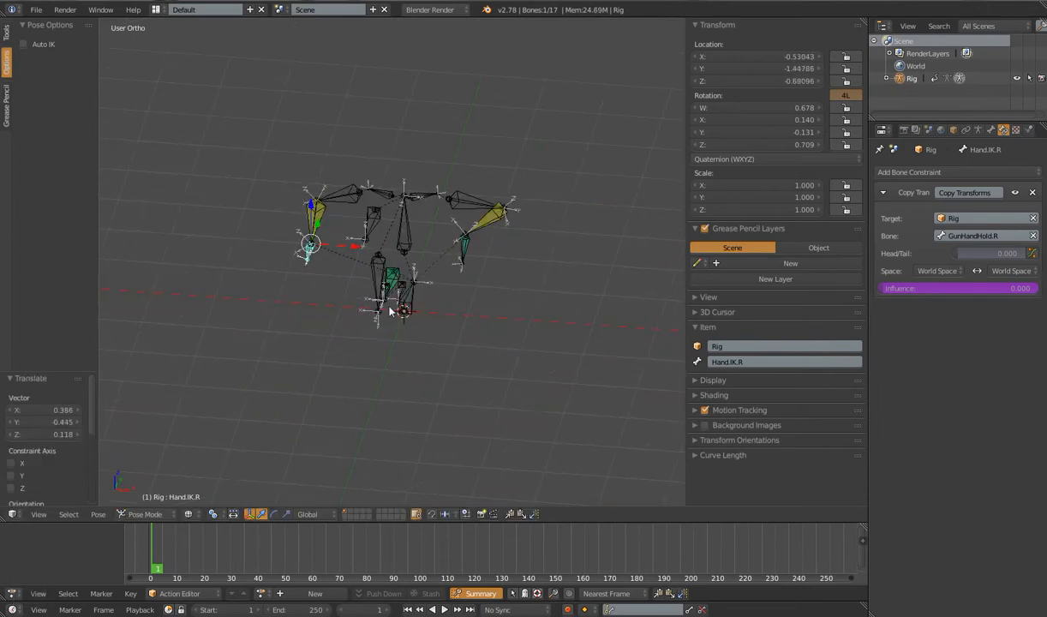
# Try moving the GunMain bone to check whether the hand bones follow it.
pyautogui.rightClick(467, 260)
pyautogui.moveTo(454, 254); pyautogui.dragTo(378, 274, button='middle')
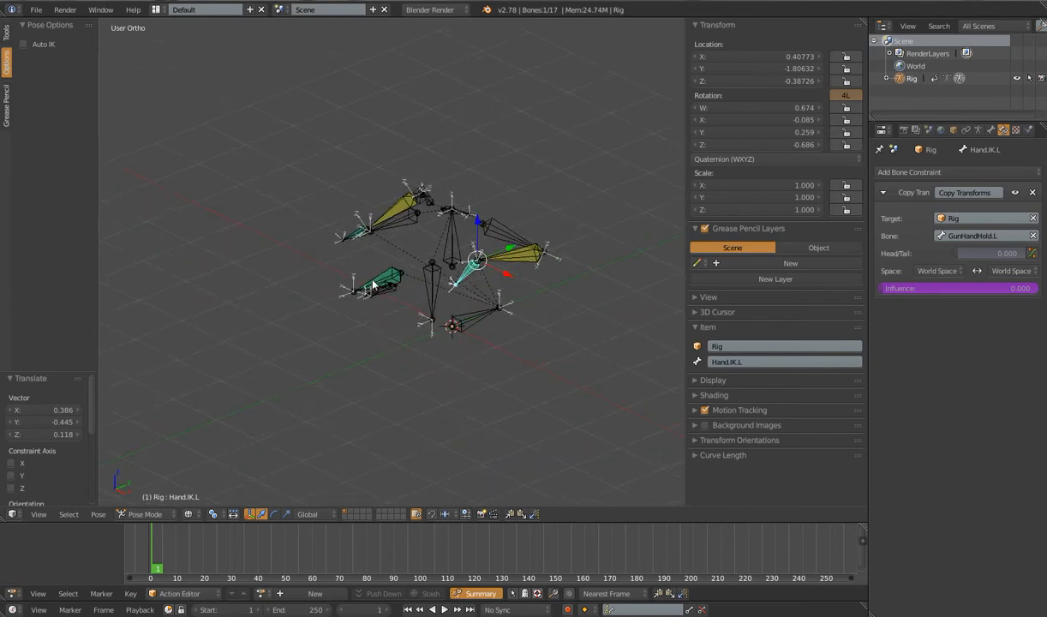
pyautogui.rightClick(378, 275)
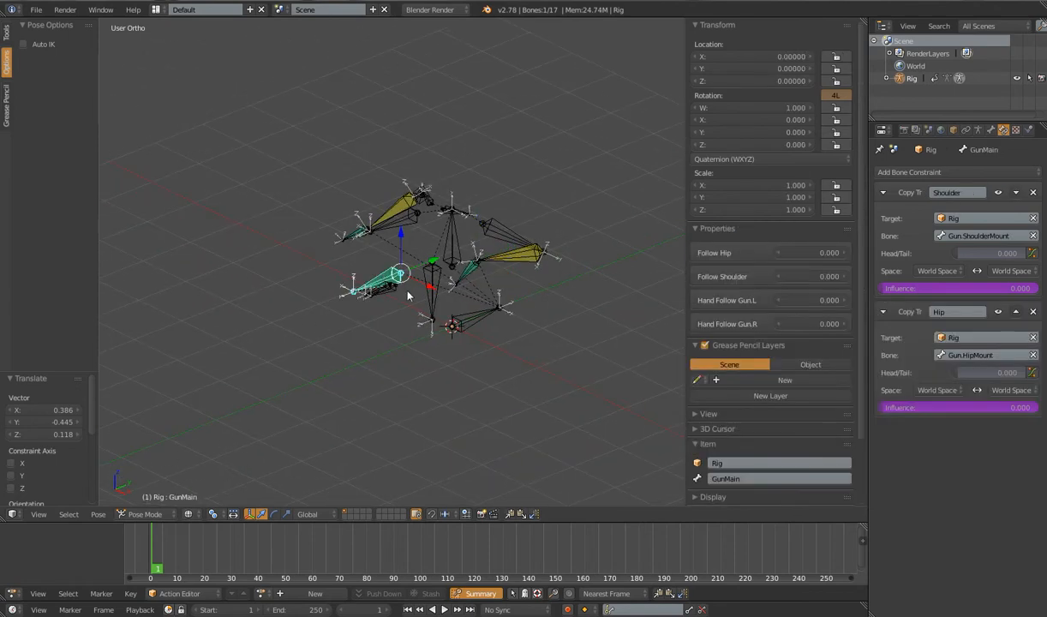
pyautogui.moveTo(393, 312); pyautogui.dragTo(326, 315, button='middle')
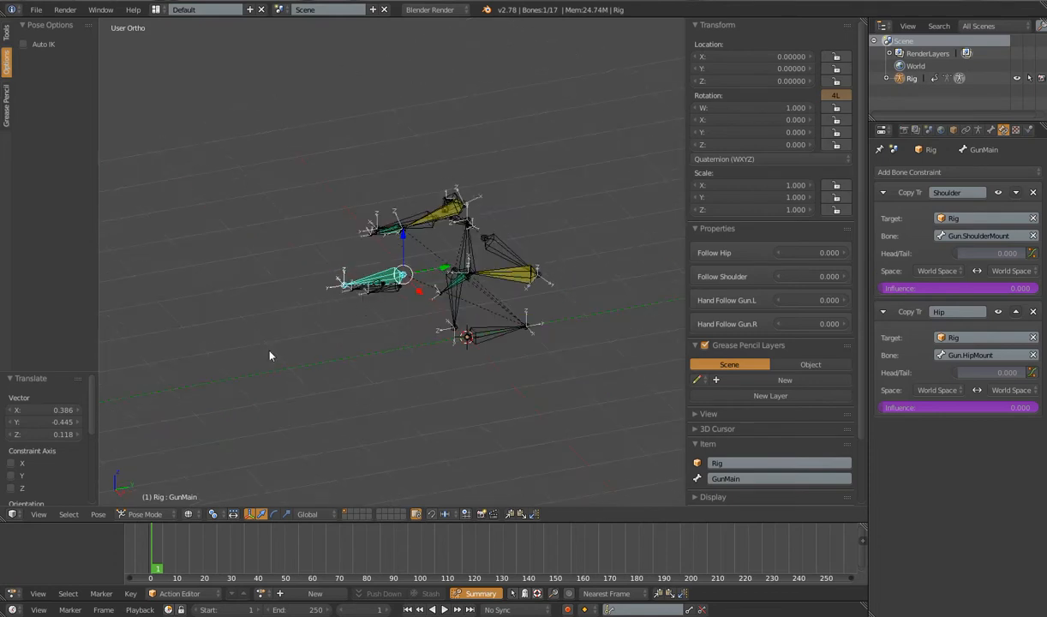
pyautogui.moveTo(301, 383); pyautogui.dragTo(393, 324, button='middle')
pyautogui.press('g')
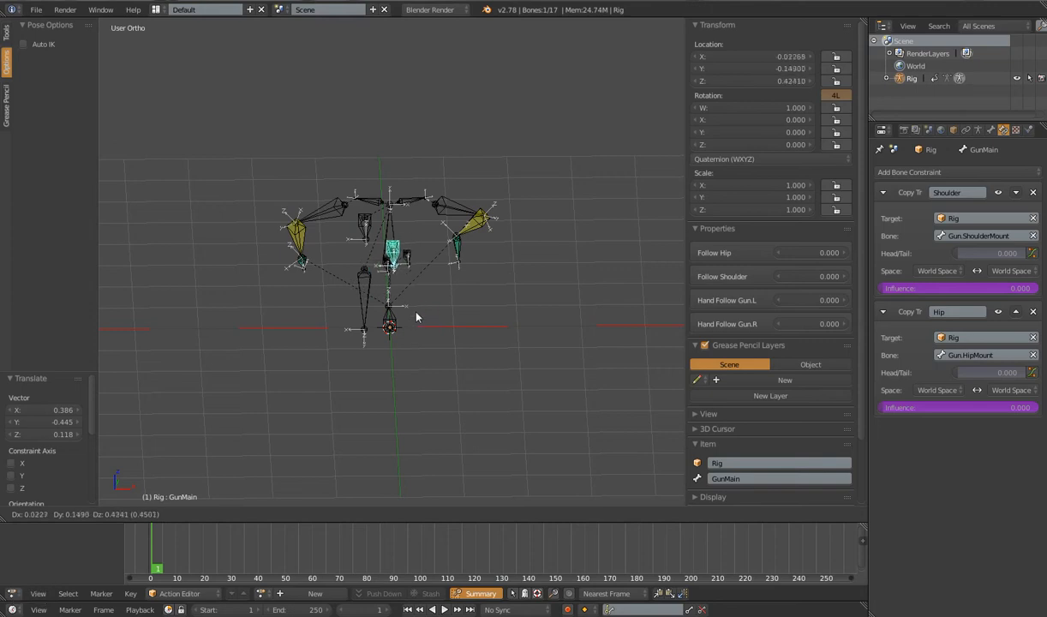
pyautogui.rightClick(420, 322)
# Select Hand.IK.L for comparison and test-move the GunMain bone once more.
pyautogui.rightClick(456, 252)
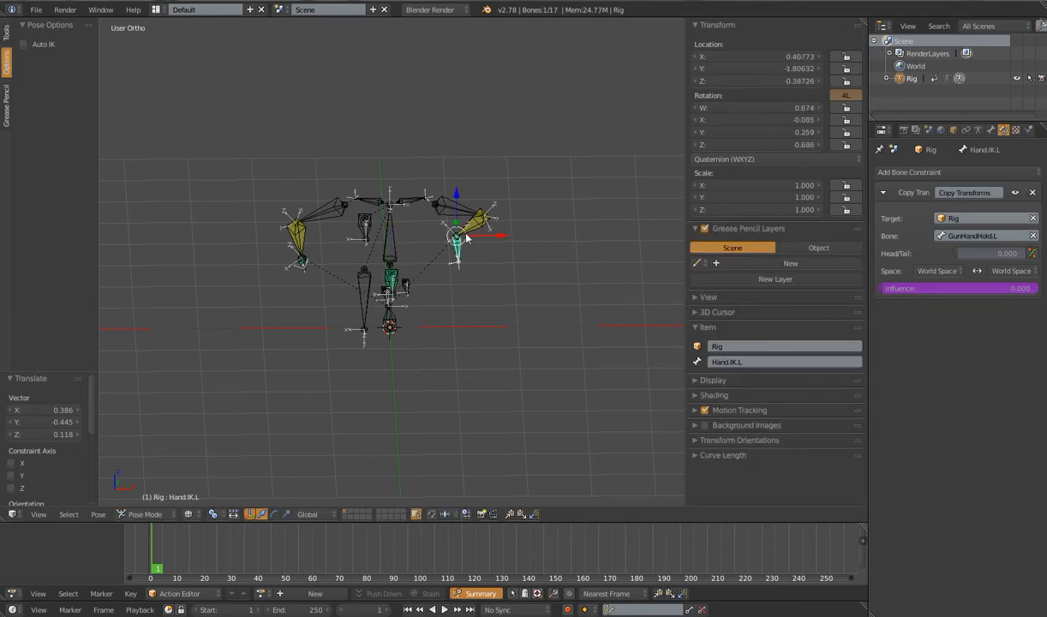
pyautogui.rightClick(394, 285)
pyautogui.press('g')
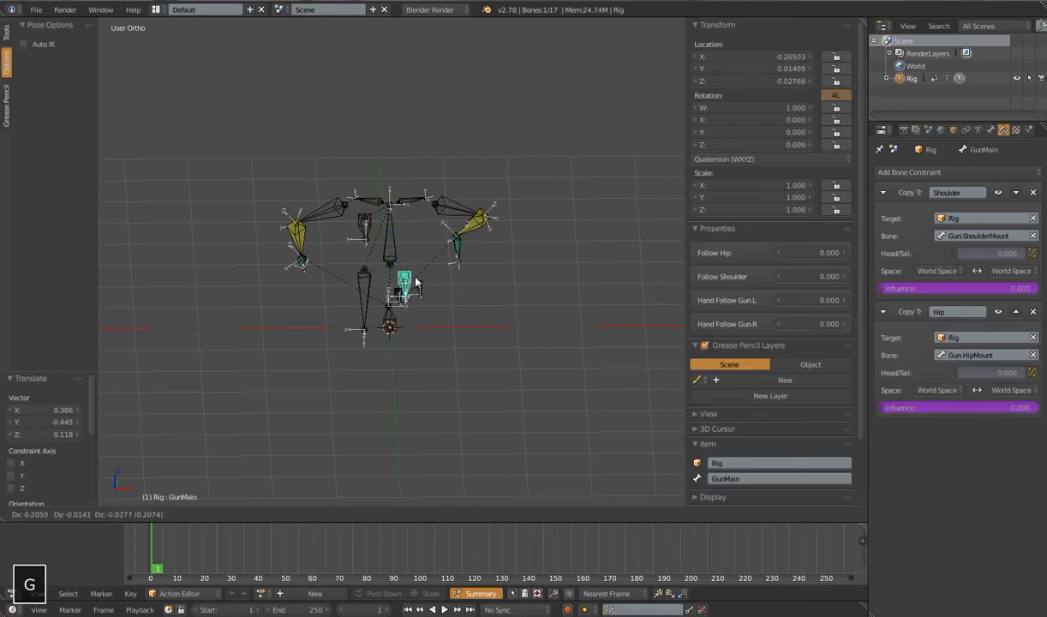
pyautogui.rightClick(429, 301)
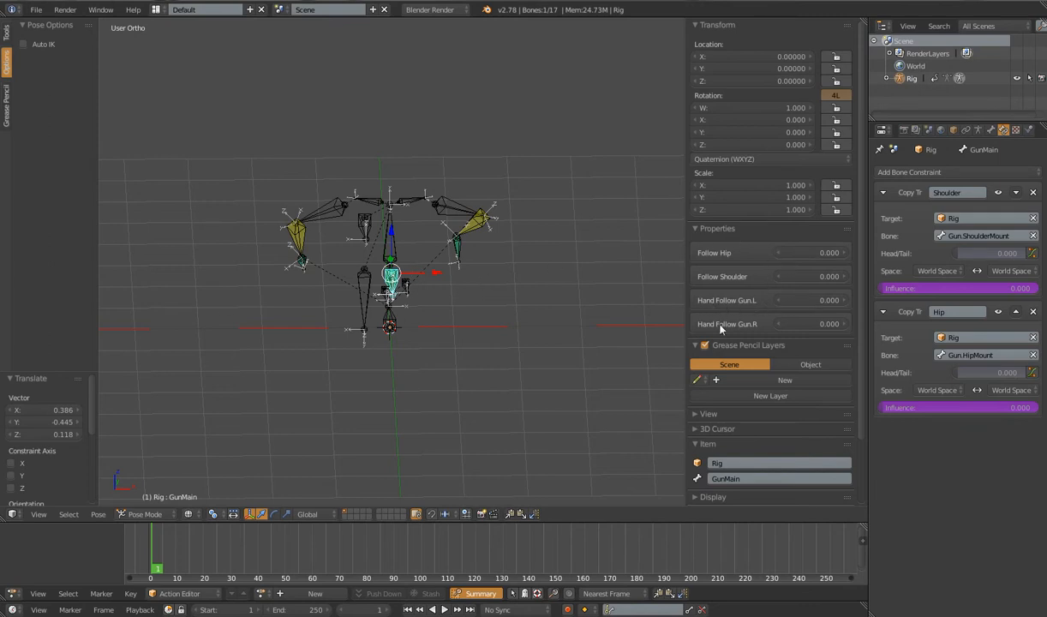
# Set both Hand Follow Gun.L and Hand Follow Gun.R on the GunMain bone to 1.000.
pyautogui.moveTo(786, 308)
pyautogui.mouseDown()
pyautogui.moveTo(827, 307)
pyautogui.moveTo(792, 306)
pyautogui.moveTo(827, 325)
pyautogui.moveTo(792, 325)
pyautogui.mouseUp()
pyautogui.moveTo(437, 310); pyautogui.dragTo(409, 292, button='middle')
pyautogui.scroll(4, 408, 295)
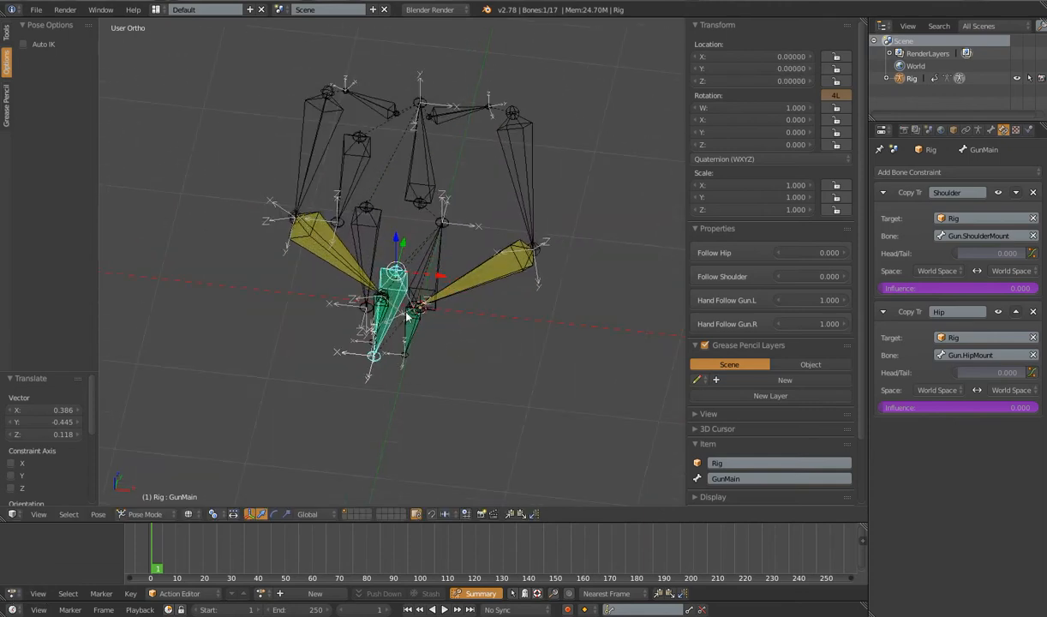
# Lower Hand Follow Gun.L to 0.010 so the left hand detaches from the gun.
pyautogui.moveTo(816, 311)
pyautogui.mouseDown()
pyautogui.moveTo(798, 311)
pyautogui.moveTo(818, 311)
pyautogui.mouseUp()
pyautogui.moveTo(808, 300); pyautogui.dragTo(729, 297)
pyautogui.moveTo(386, 357); pyautogui.dragTo(401, 357, button='middle')
pyautogui.scroll(4, 401, 357)
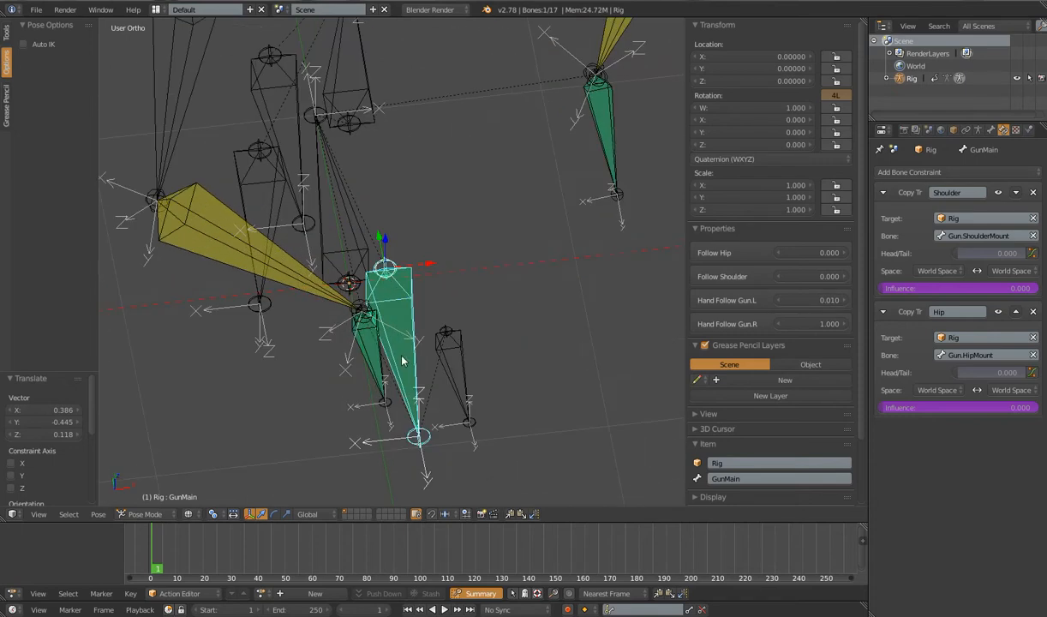
# Examine the GunHandHold.L bone, its link to GunMain and the Copy Transforms constraint on Hand.IK.L.
pyautogui.rightClick(466, 360)
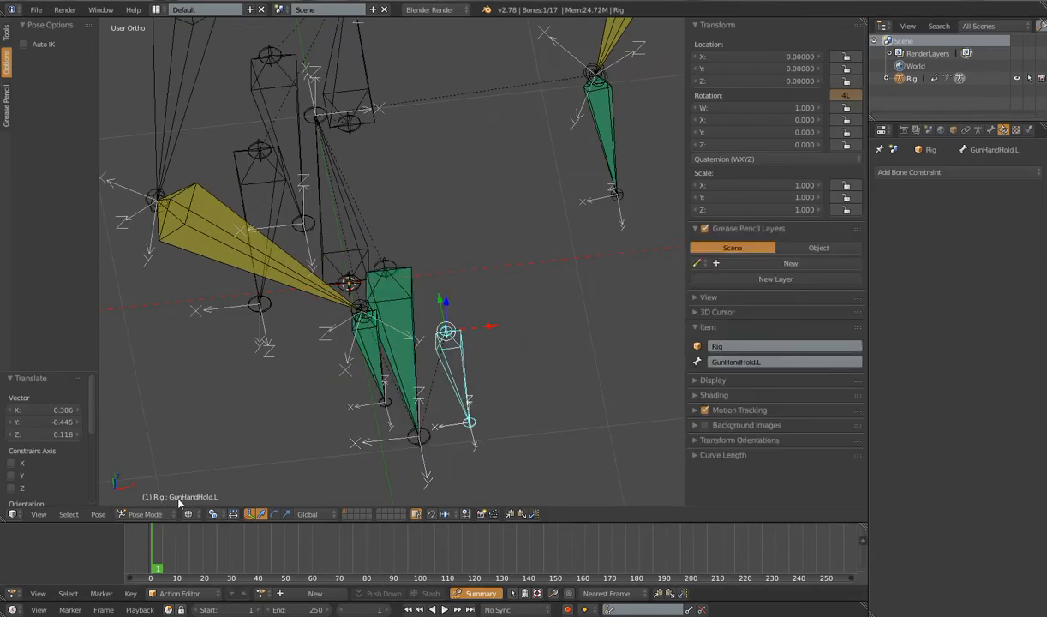
pyautogui.rightClick(412, 337)
pyautogui.press('g')
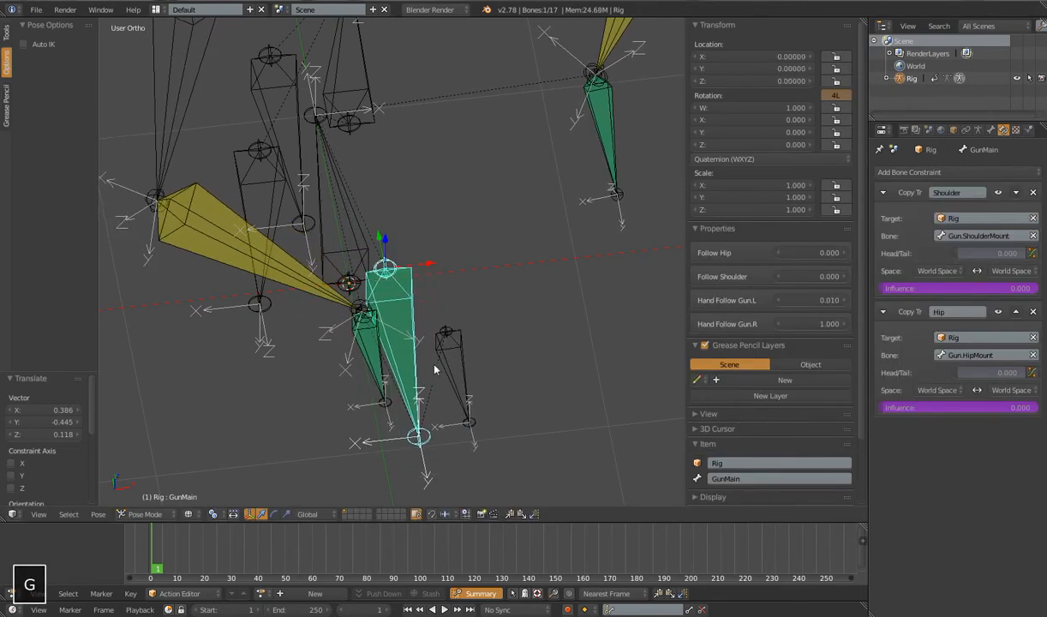
pyautogui.press('Escape')
pyautogui.rightClick(617, 150)
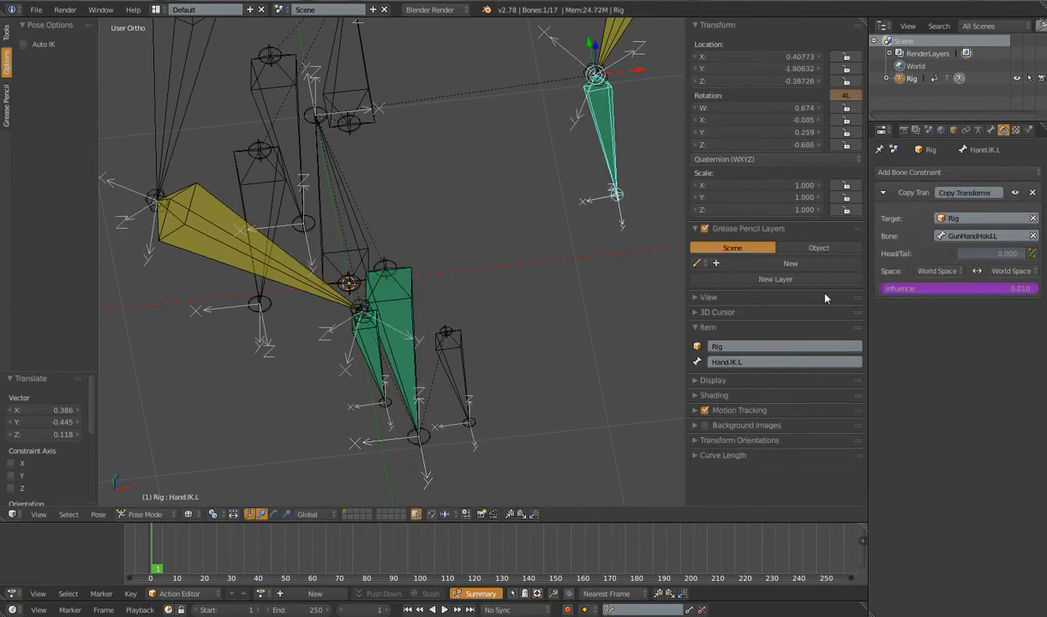
# Set Hand Follow Gun.L on the GunMain bone to 1.000.
pyautogui.rightClick(385, 358)
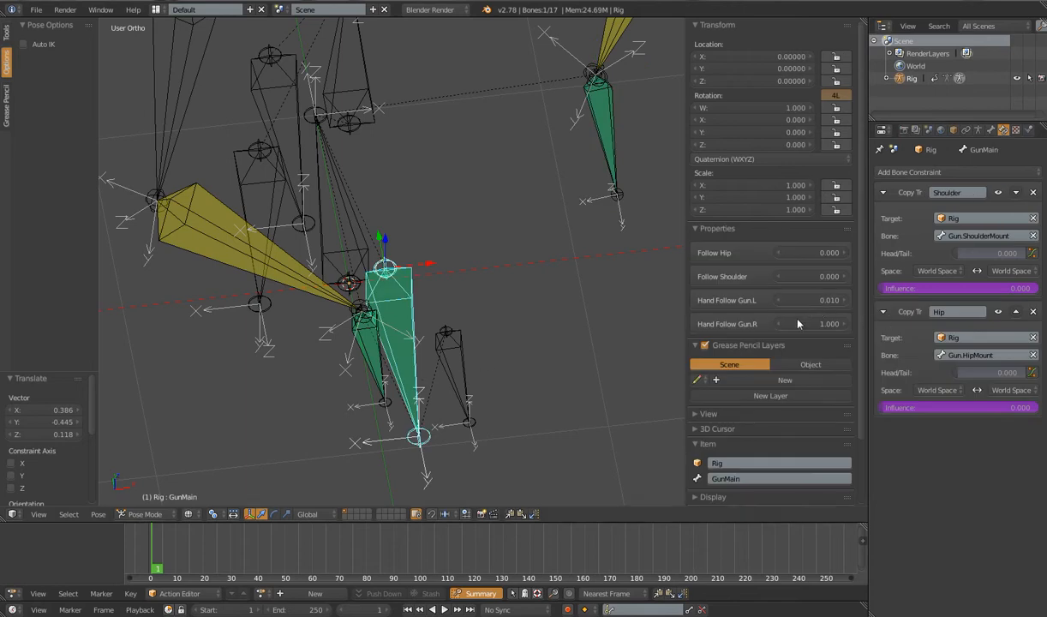
pyautogui.moveTo(796, 301); pyautogui.dragTo(838, 300)
pyautogui.scroll(-5, 460, 367)
pyautogui.moveTo(460, 367); pyautogui.dragTo(462, 326, button='middle')
pyautogui.scroll(2, 493, 353)
pyautogui.scroll(-4, 492, 353)
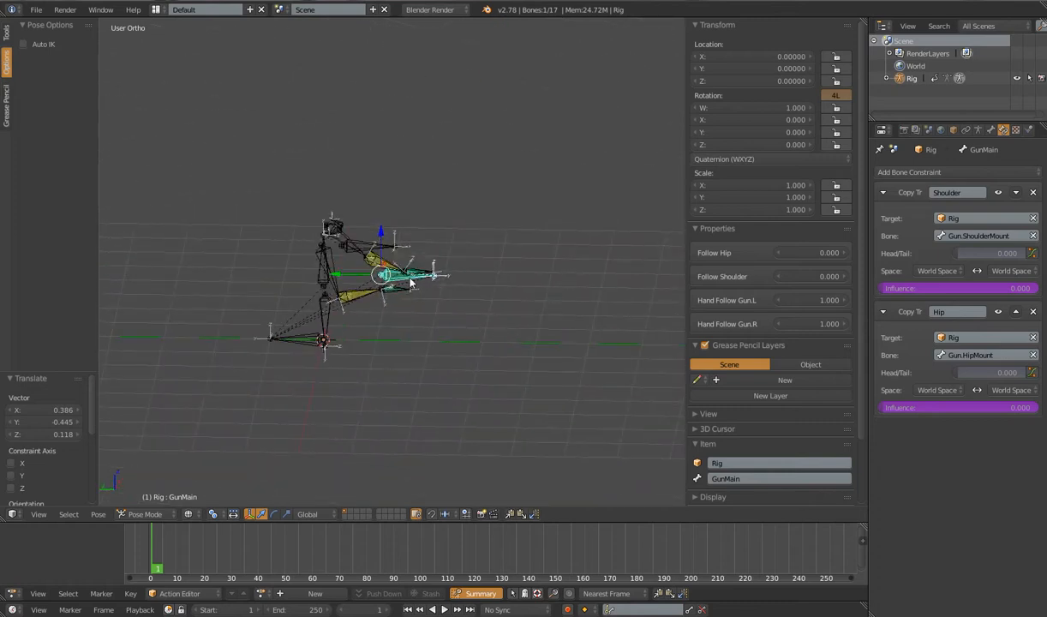
# Move the GunMain bone down by about 0.53 so both hands are carried toward hip height.
pyautogui.press('g')
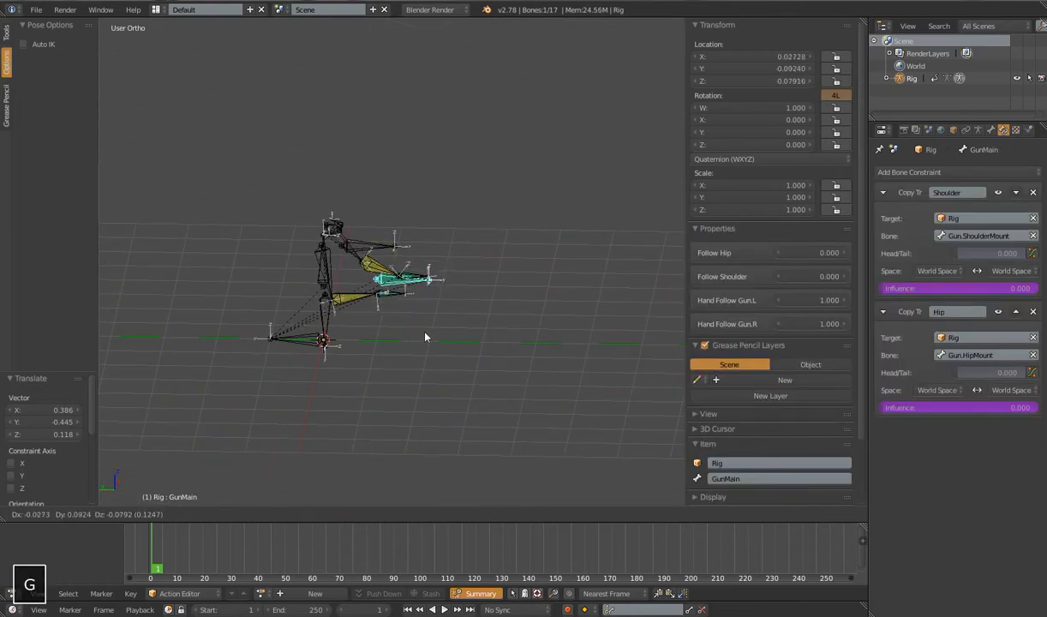
pyautogui.click(478, 316)
pyautogui.moveTo(478, 316)
pyautogui.mouseDown(button='middle')
pyautogui.moveTo(408, 339)
pyautogui.moveTo(472, 298)
pyautogui.mouseUp(button='middle')
pyautogui.press('g')
pyautogui.click(407, 335)
# Shift GunMain horizontally with Z locked by about 0.007 on X and -0.064 on Y.
pyautogui.press('g')
pyautogui.hotkey('shift', 'z')
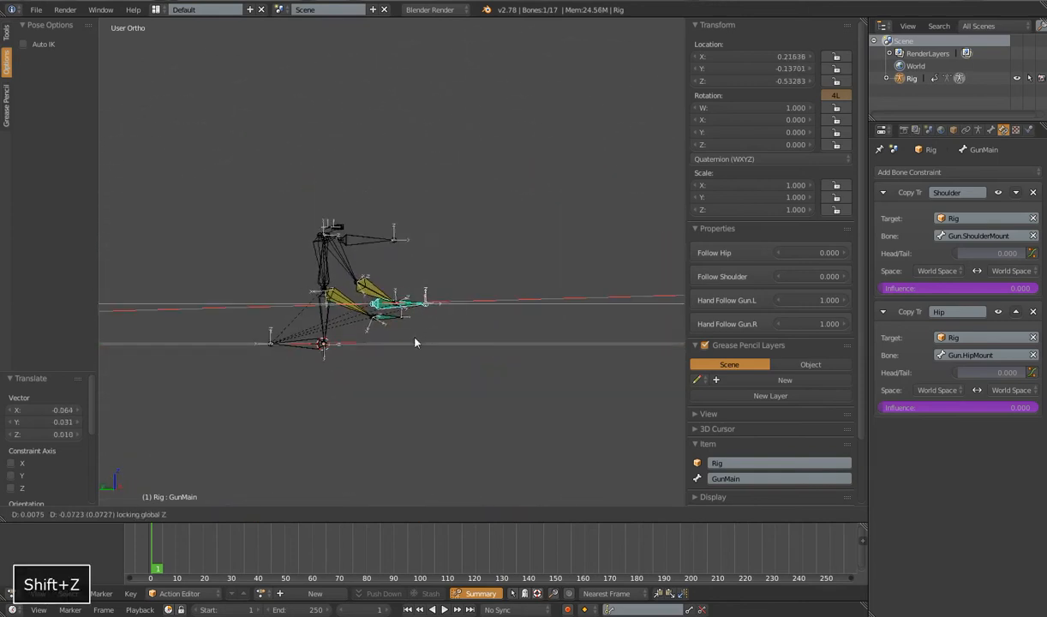
pyautogui.click(463, 281)
# Compare the Chest bone and test-move GunMain sideways to see how the arms follow the gun.
pyautogui.moveTo(486, 270); pyautogui.dragTo(384, 305, button='middle')
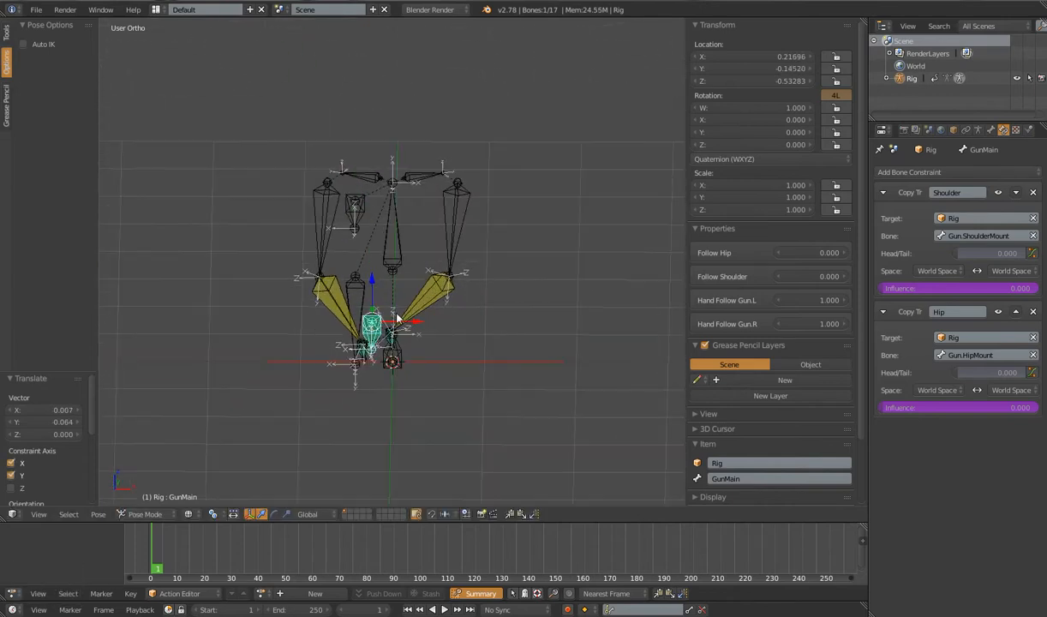
pyautogui.rightClick(402, 234)
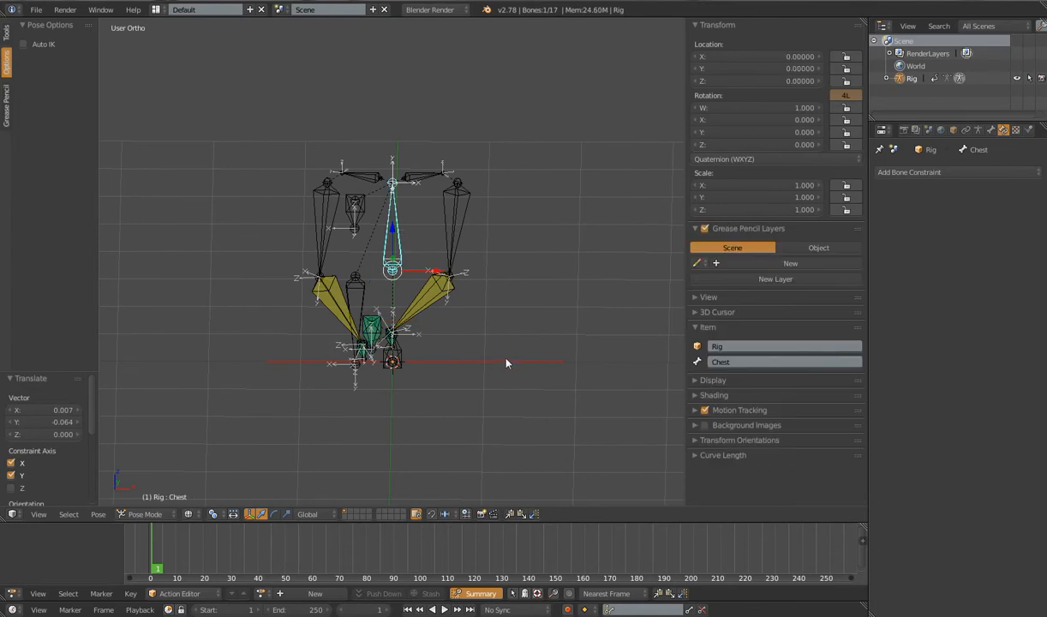
pyautogui.rightClick(358, 329)
pyautogui.press('g')
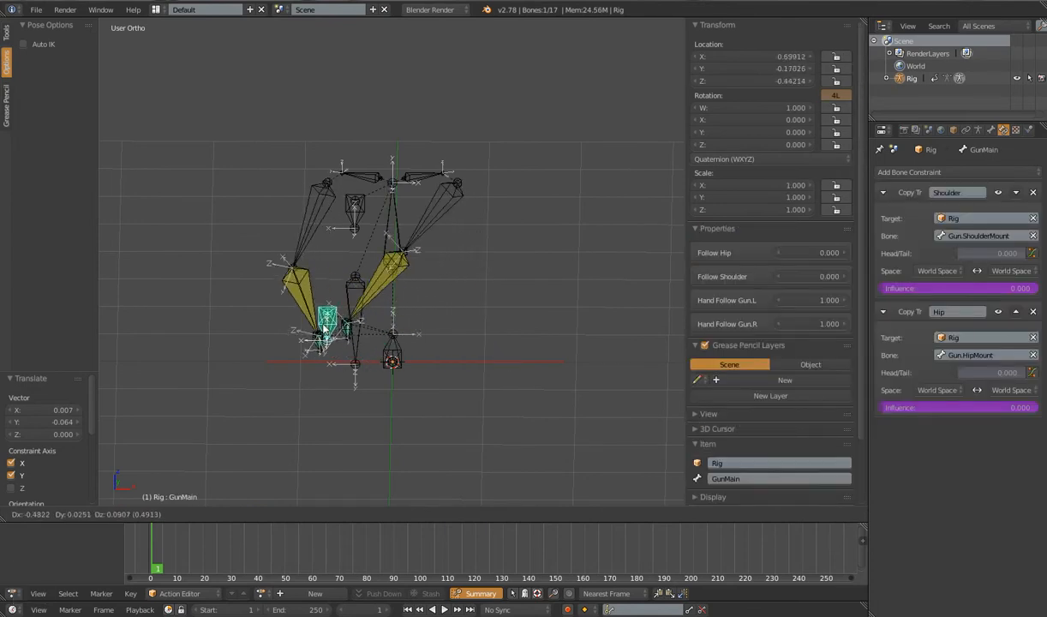
pyautogui.rightClick(366, 331)
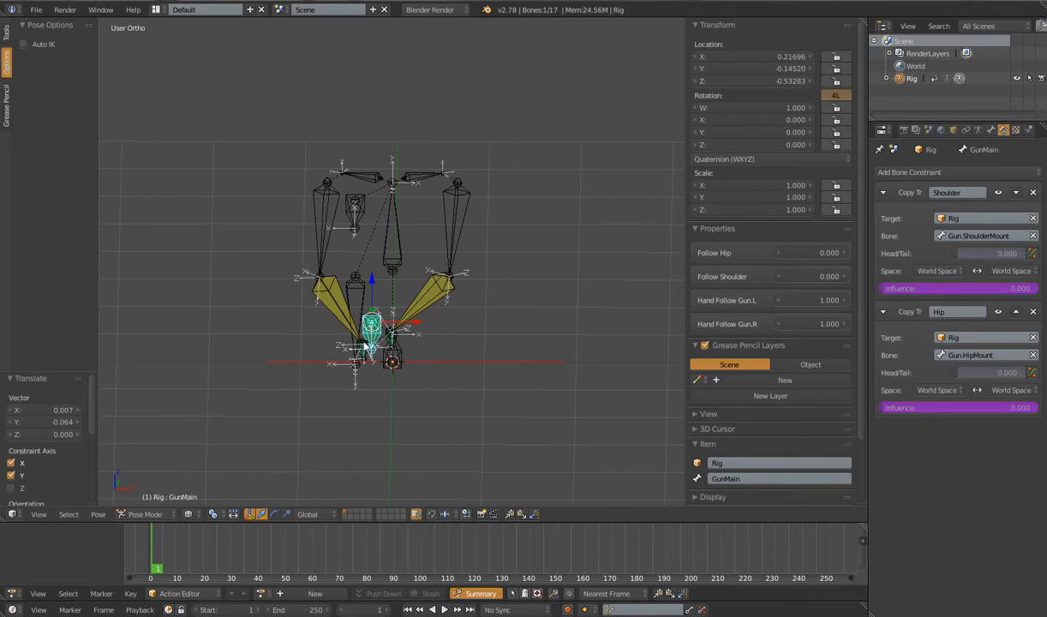
pyautogui.press('g')
pyautogui.rightClick(352, 318)
# Try rotating the Chest bone around the global Z axis to test whether the gun follows.
pyautogui.rightClick(385, 247)
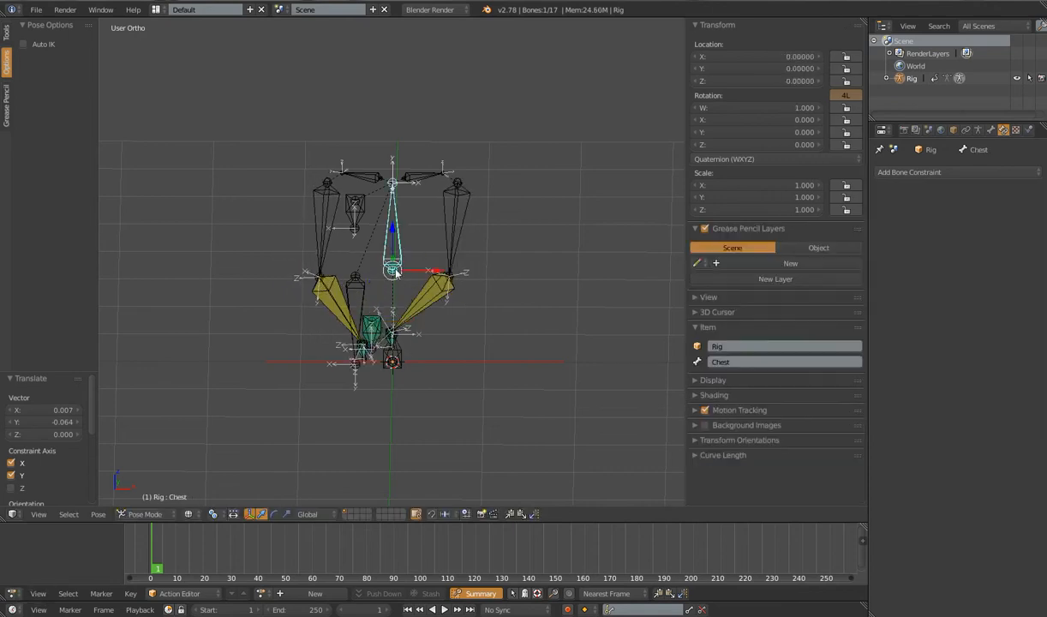
pyautogui.press('r')
pyautogui.press('z')
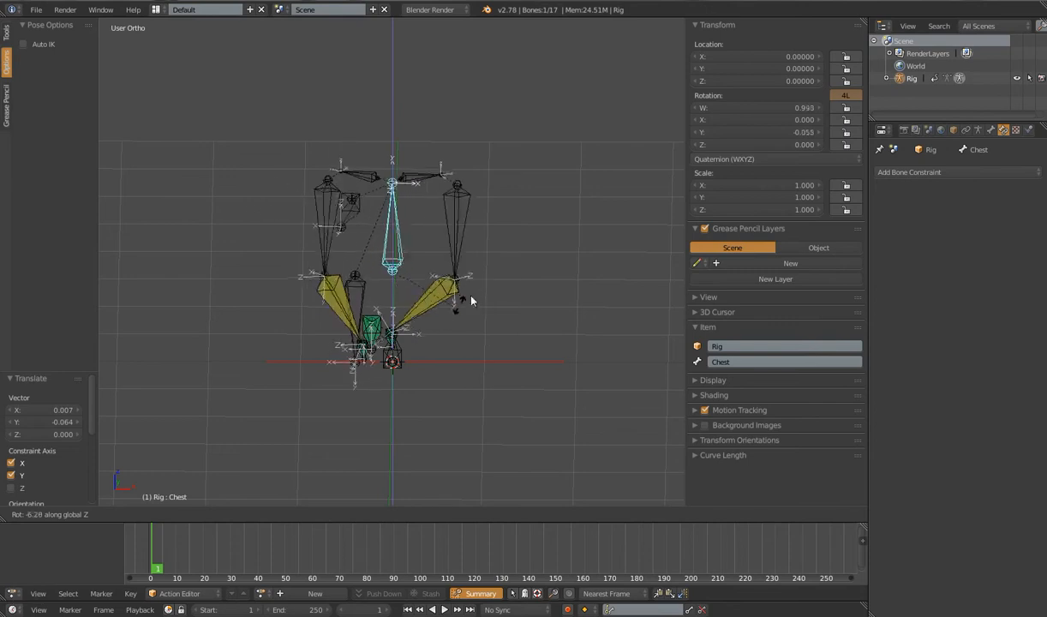
pyautogui.rightClick(457, 310)
pyautogui.moveTo(399, 316); pyautogui.dragTo(472, 333, button='middle')
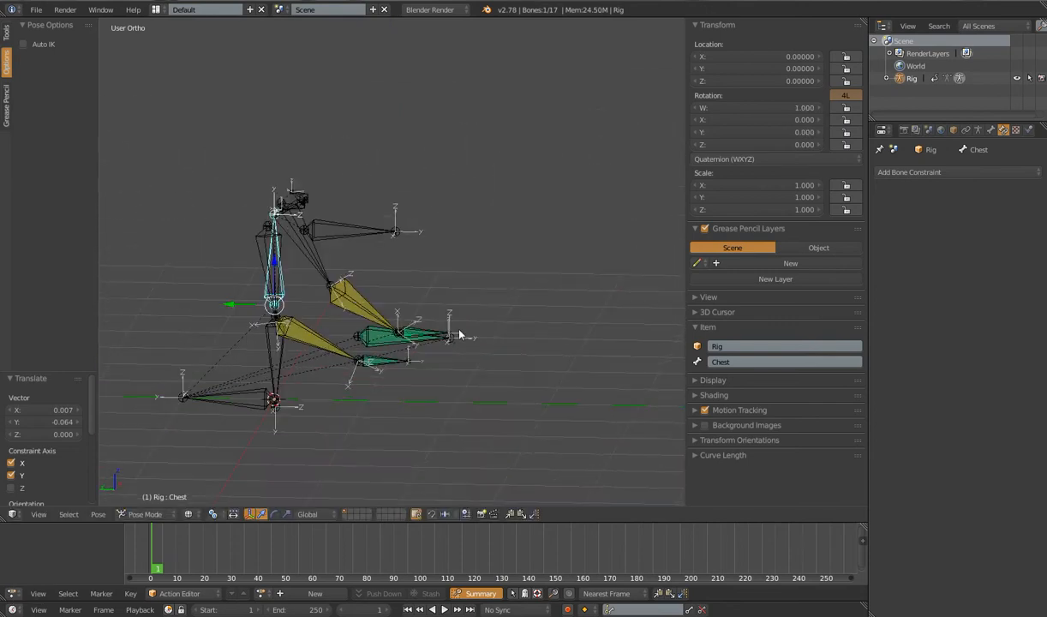
# Test-move the GunMain bone from the side to check its independence from the chest.
pyautogui.rightClick(387, 342)
pyautogui.press('g')
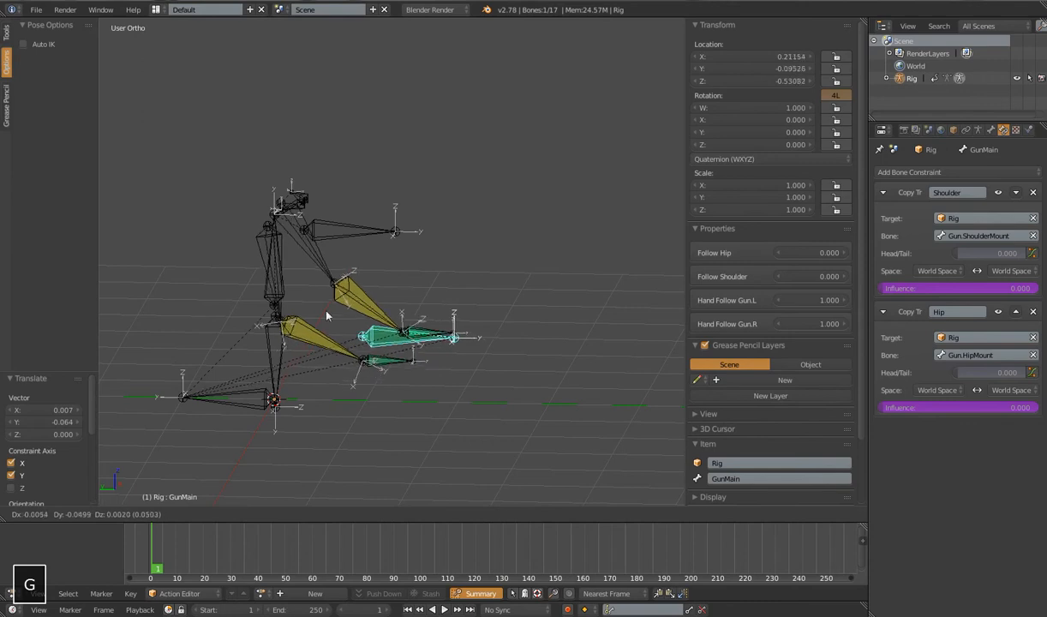
pyautogui.rightClick(380, 296)
# Check the Chest bone, and reselect GunMain to view its Follow Hip and Follow Shoulder properties.
pyautogui.rightClick(267, 267)
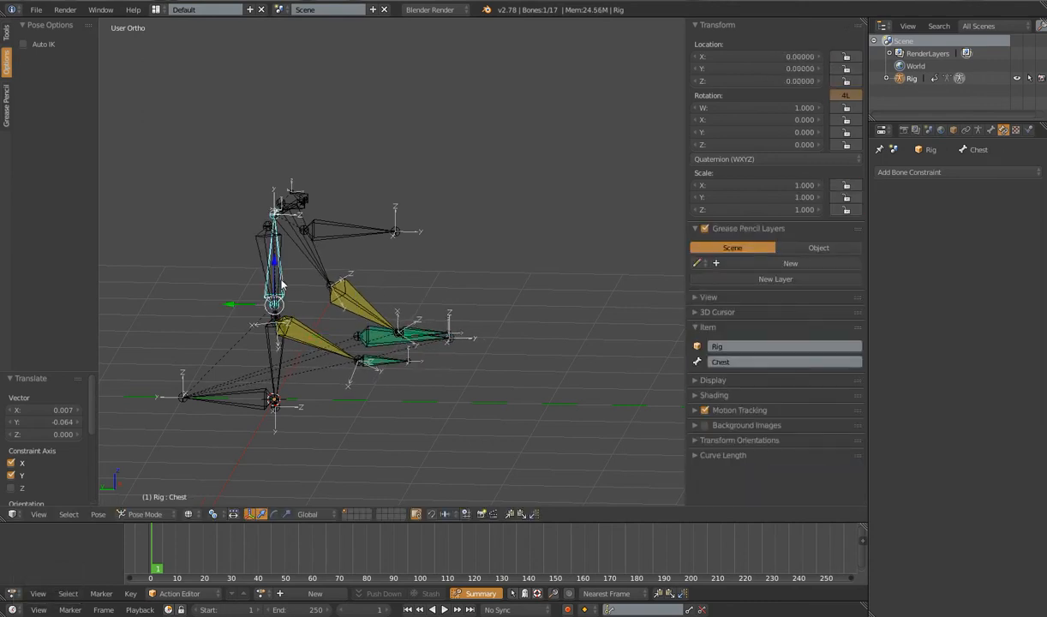
pyautogui.rightClick(382, 342)
pyautogui.moveTo(382, 342); pyautogui.dragTo(389, 348, button='middle')
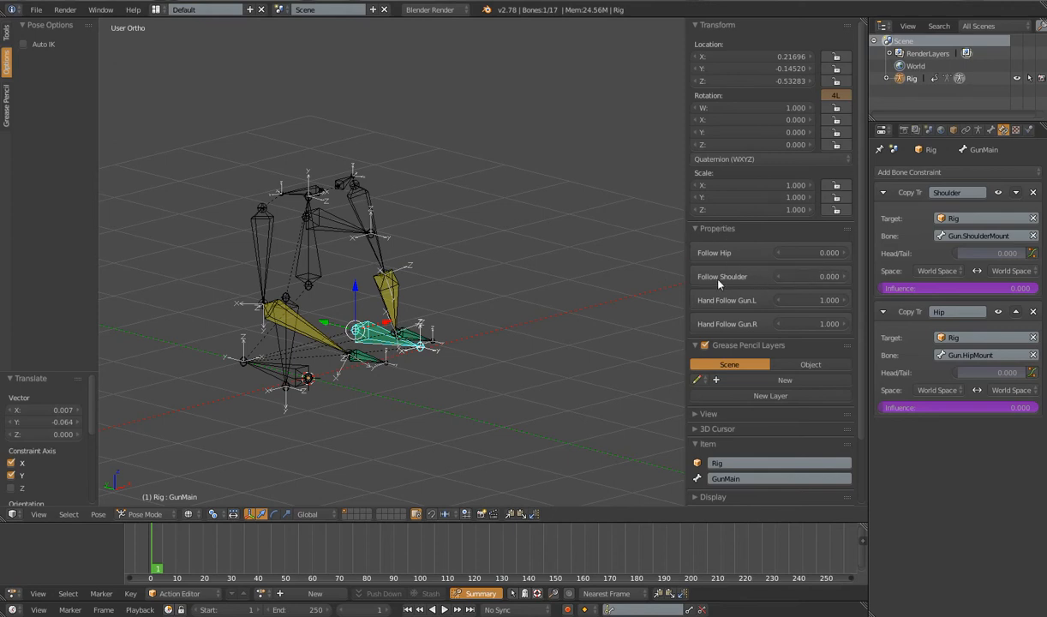
# Check the Gun.ShoulderMount bone and set GunMain's Follow Shoulder property to 1.000.
pyautogui.moveTo(369, 257); pyautogui.dragTo(317, 236, button='middle')
pyautogui.rightClick(323, 244)
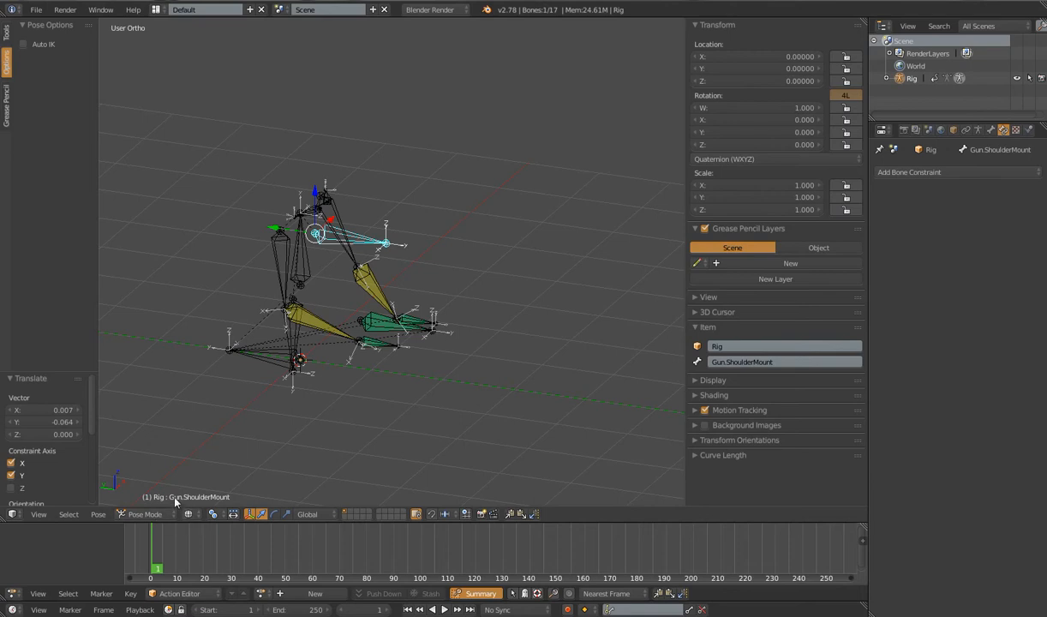
pyautogui.rightClick(375, 314)
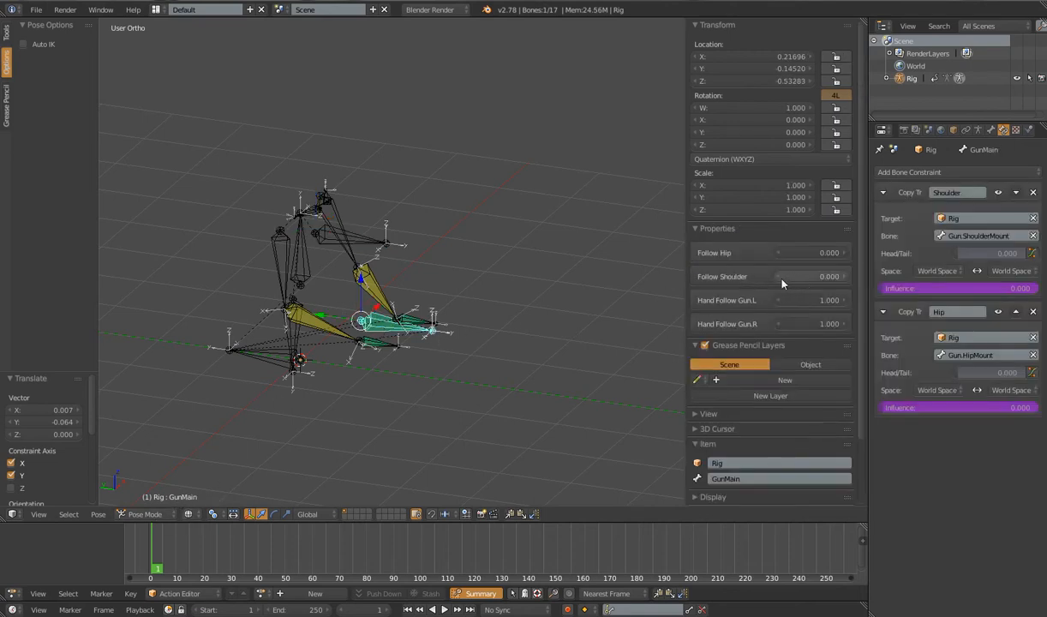
pyautogui.moveTo(801, 276); pyautogui.dragTo(992, 276)
pyautogui.moveTo(498, 266); pyautogui.dragTo(343, 276, button='middle')
pyautogui.rightClick(333, 191)
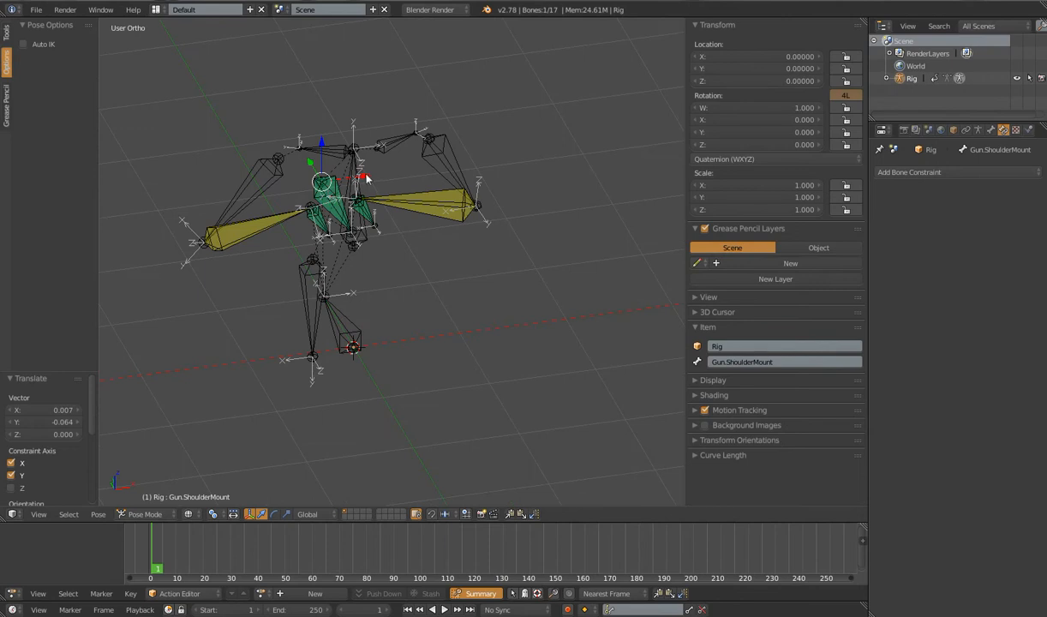
# Try rotating the Chest bone freely and around the global Z axis to test the gun's shoulder following.
pyautogui.rightClick(357, 179)
pyautogui.moveTo(365, 206); pyautogui.dragTo(431, 243, button='middle')
pyautogui.press('r')
pyautogui.press('r')
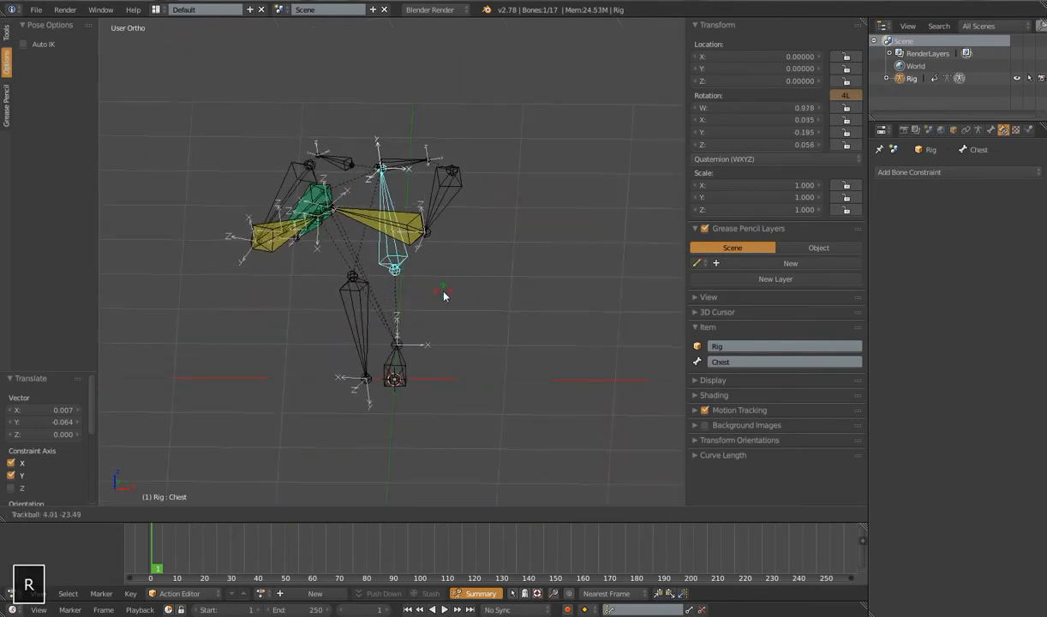
pyautogui.press('z')
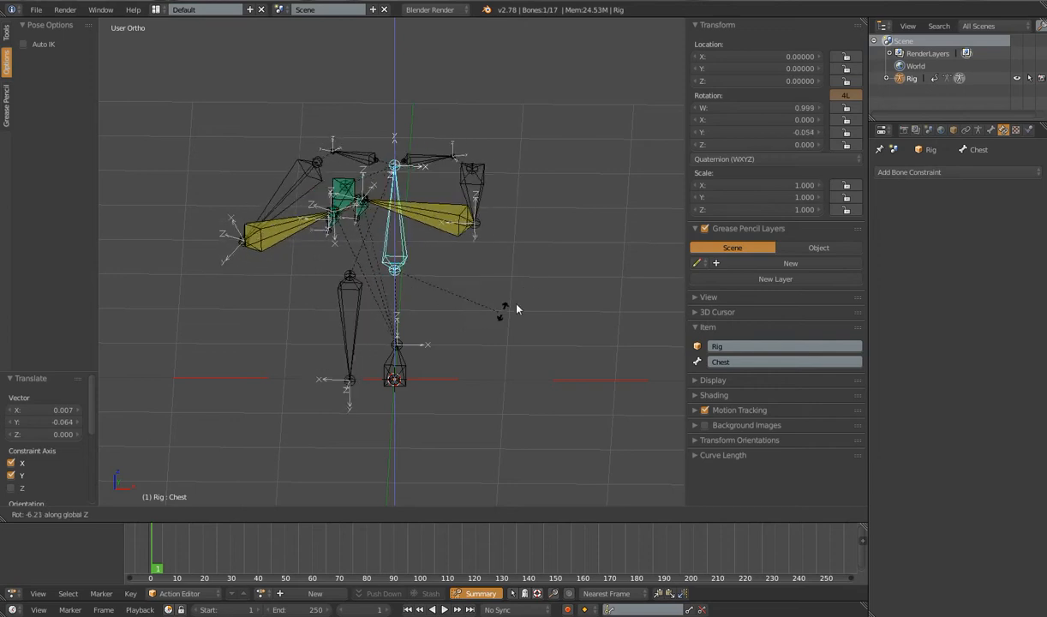
pyautogui.rightClick(537, 284)
# Set GunMain's Follow Shoulder, Hand Follow Gun.L and Hand Follow Gun.R properties to 0.000.
pyautogui.scroll(-4, 480, 296)
pyautogui.rightClick(370, 227)
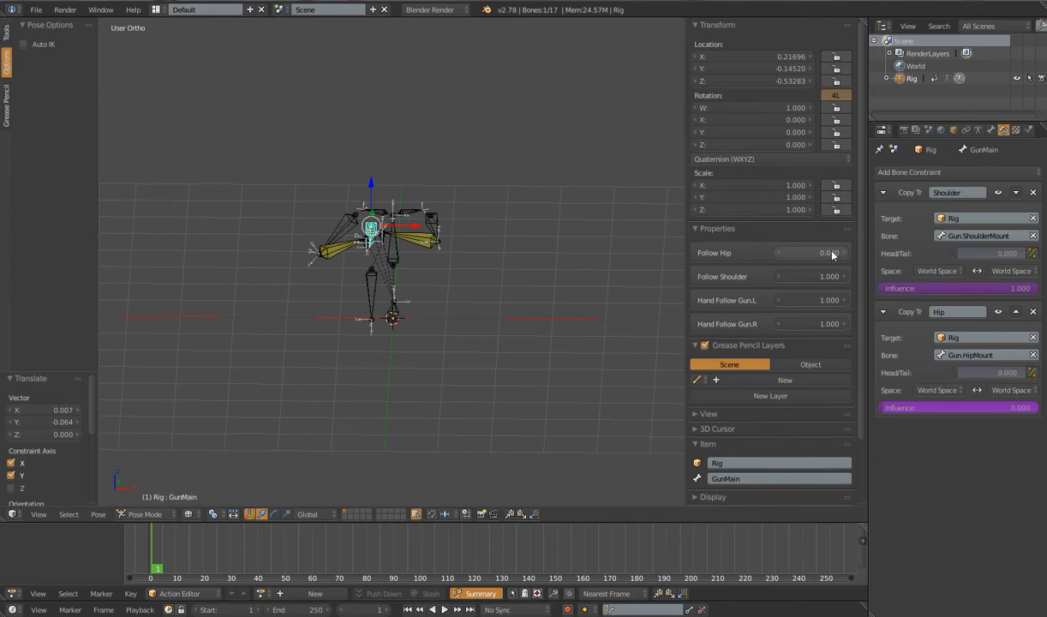
pyautogui.moveTo(838, 276); pyautogui.dragTo(741, 276)
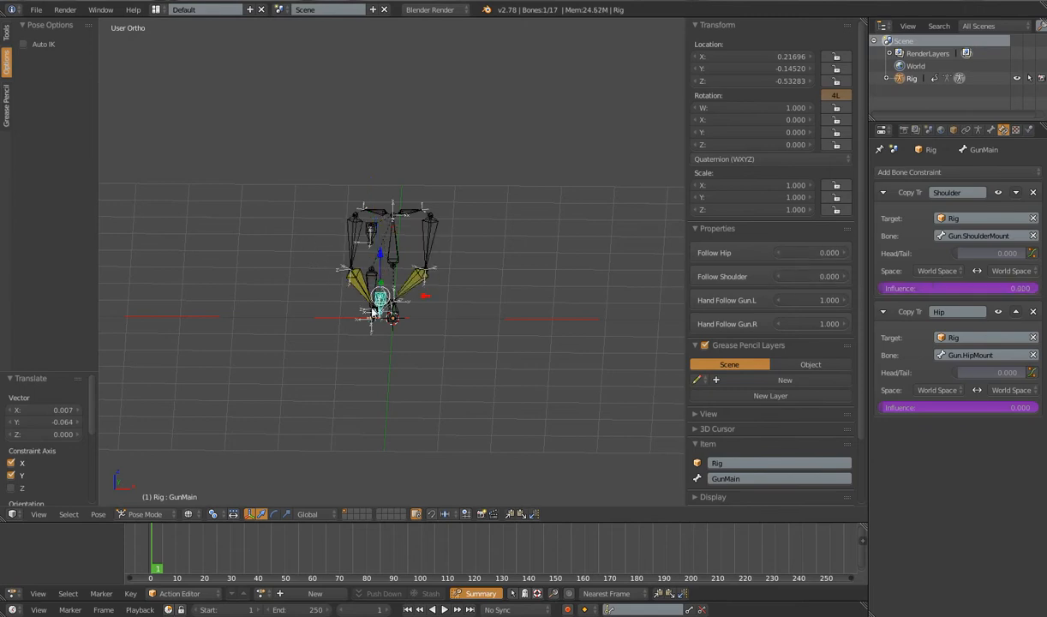
pyautogui.moveTo(805, 300); pyautogui.dragTo(746, 300)
pyautogui.moveTo(810, 324); pyautogui.dragTo(745, 324)
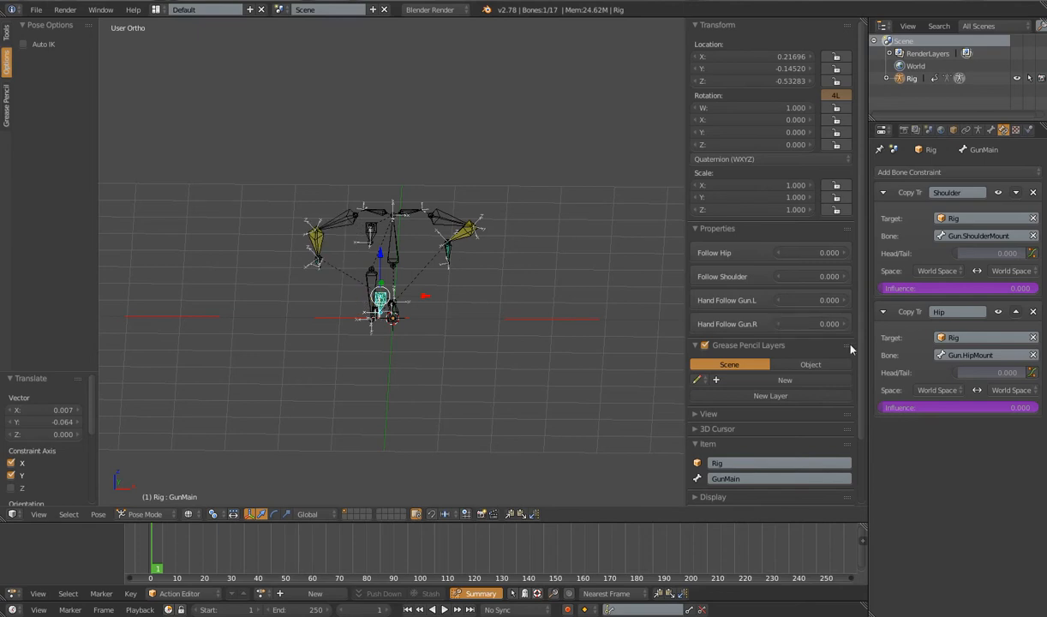
# Clear the location, rotation and scale of all the rig's pose bones.
pyautogui.press('a')
pyautogui.hotkey('alt', 'r')
pyautogui.hotkey('alt', 's')
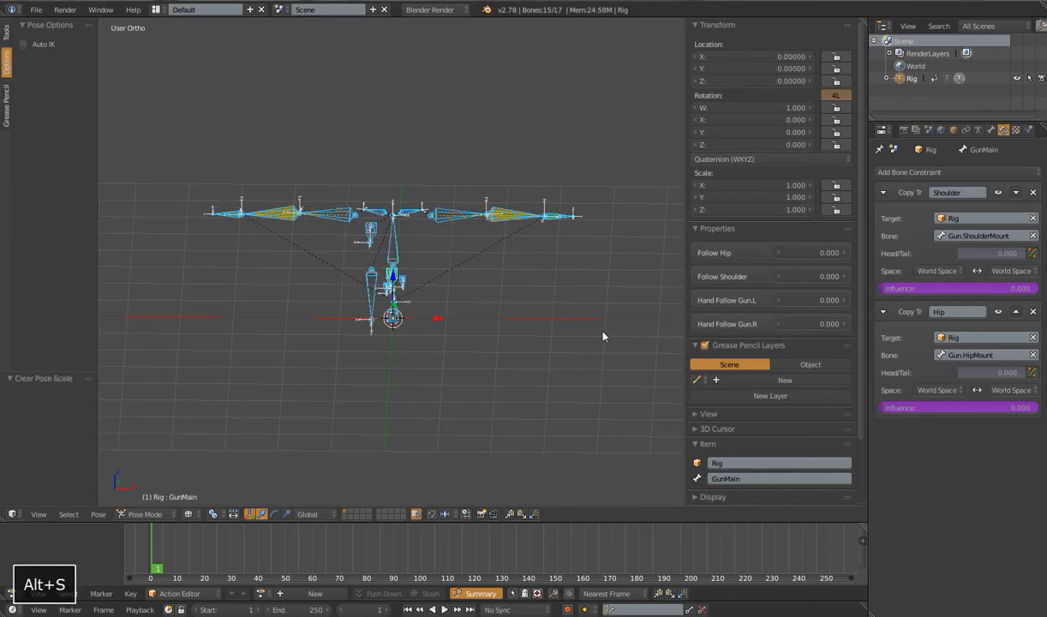
# Try moving the Chest, Hand.IK.R and Hand.IK.L bones together to test their independence from the gun.
pyautogui.moveTo(546, 339); pyautogui.dragTo(430, 296, button='middle')
pyautogui.rightClick(244, 213)
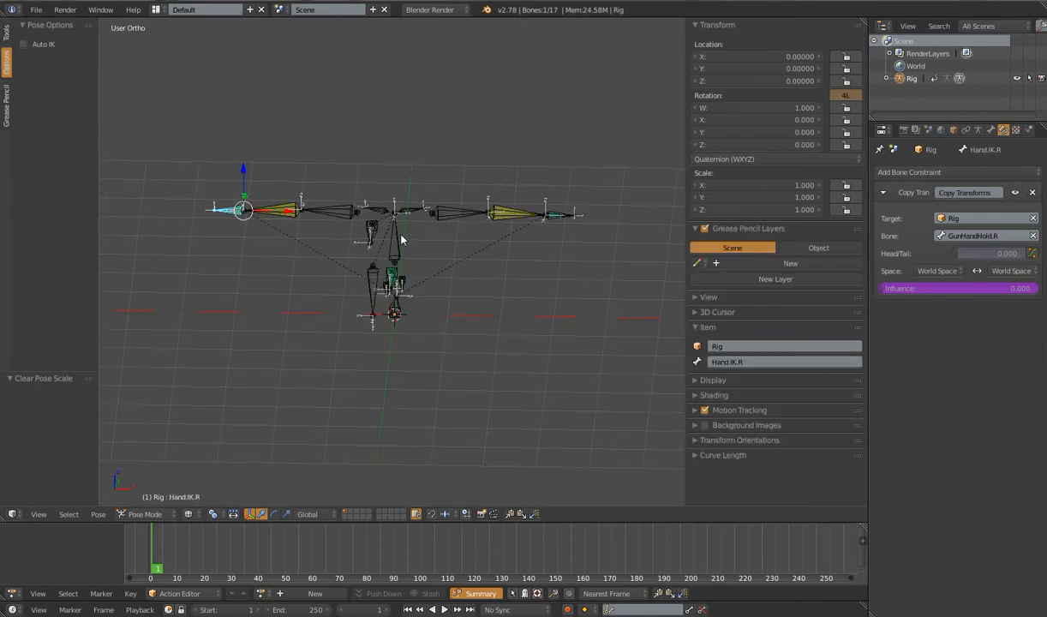
pyautogui.keyDown('shift'); pyautogui.rightClick(407, 241); pyautogui.keyUp('shift')
pyautogui.keyDown('shift'); pyautogui.rightClick(562, 219); pyautogui.keyUp('shift')
pyautogui.moveTo(562, 219); pyautogui.dragTo(512, 254, button='middle')
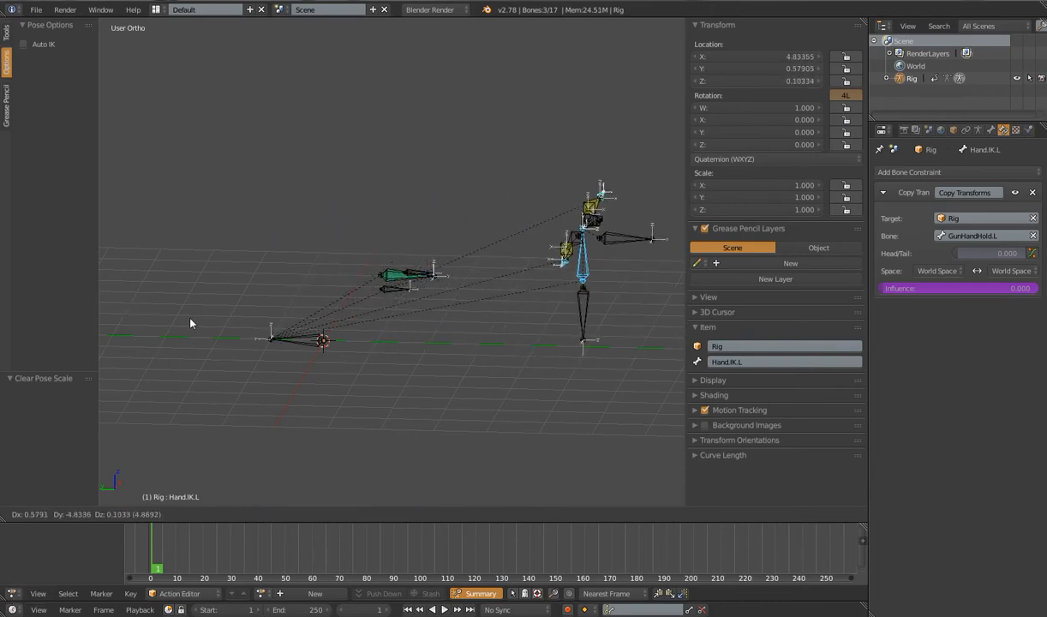
pyautogui.rightClick(640, 328)
# Compare the GunMain and Chest bones, and set GunMain's Follow Hip property to 1.000.
pyautogui.moveTo(640, 328); pyautogui.dragTo(579, 319, button='middle')
pyautogui.moveTo(519, 301); pyautogui.dragTo(421, 322, button='middle')
pyautogui.scroll(3, 399, 294)
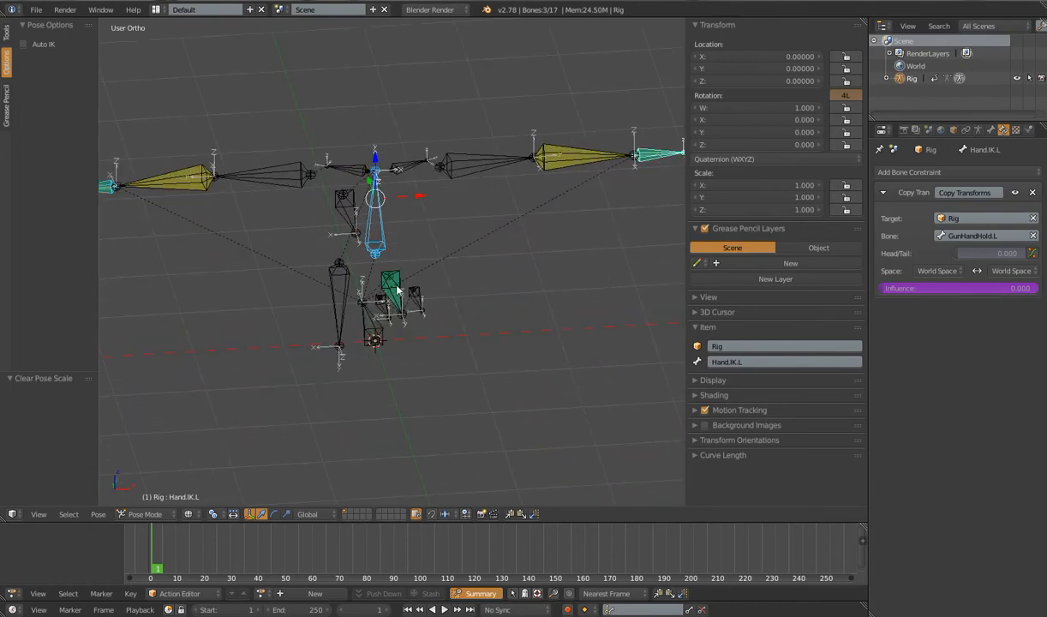
pyautogui.rightClick(396, 289)
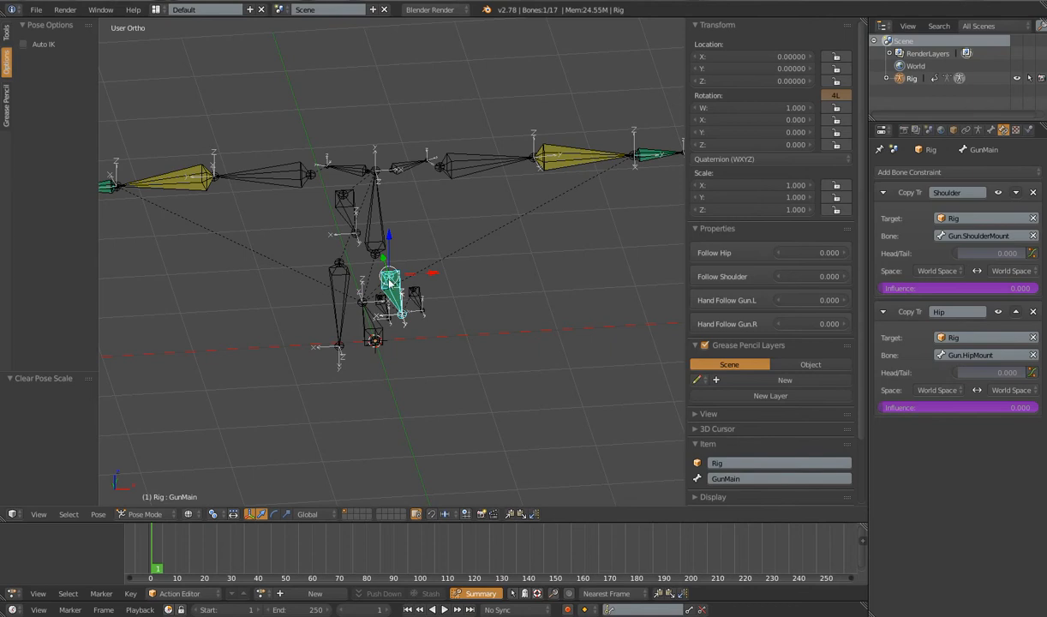
pyautogui.rightClick(376, 233)
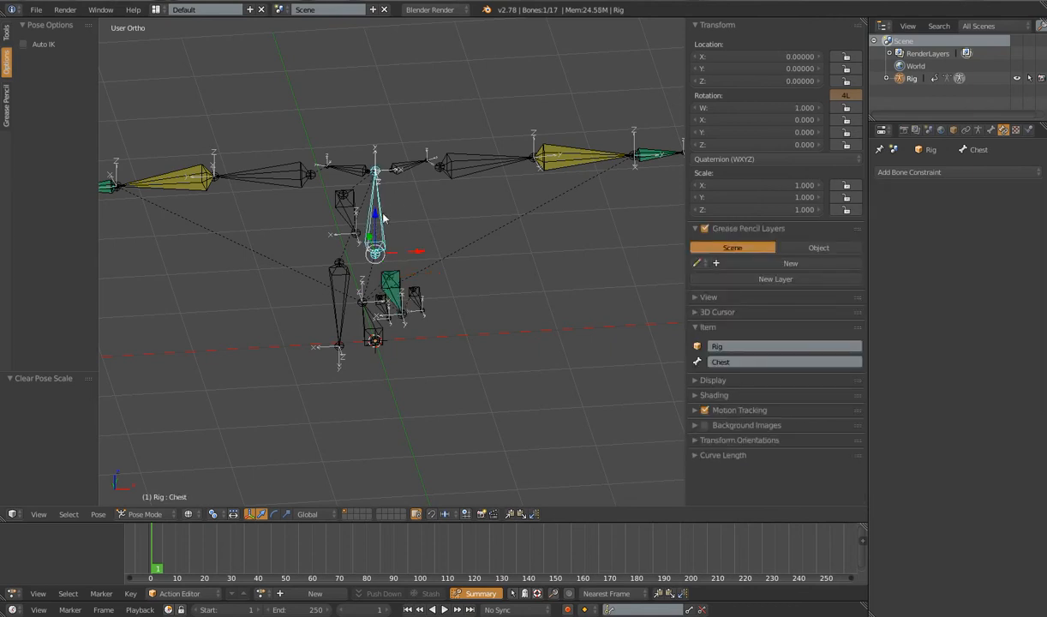
pyautogui.rightClick(391, 291)
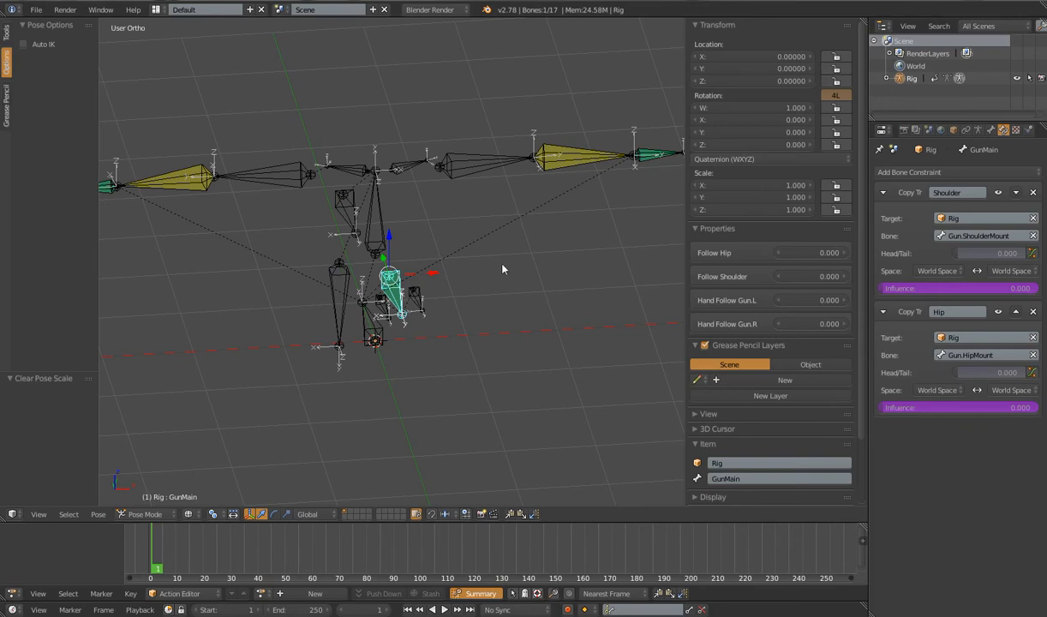
pyautogui.moveTo(783, 256); pyautogui.dragTo(808, 271)
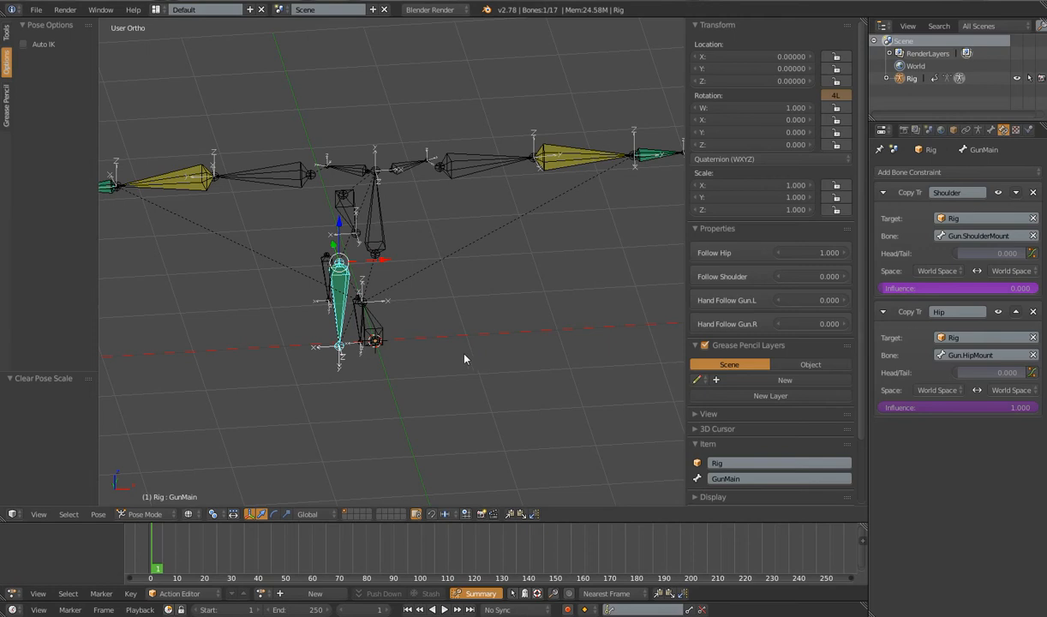
# Recheck GunMain's Follow Hip property and try moving the Chest bone on its own.
pyautogui.moveTo(434, 292); pyautogui.dragTo(422, 334, button='middle')
pyautogui.rightClick(372, 311)
pyautogui.rightClick(369, 311)
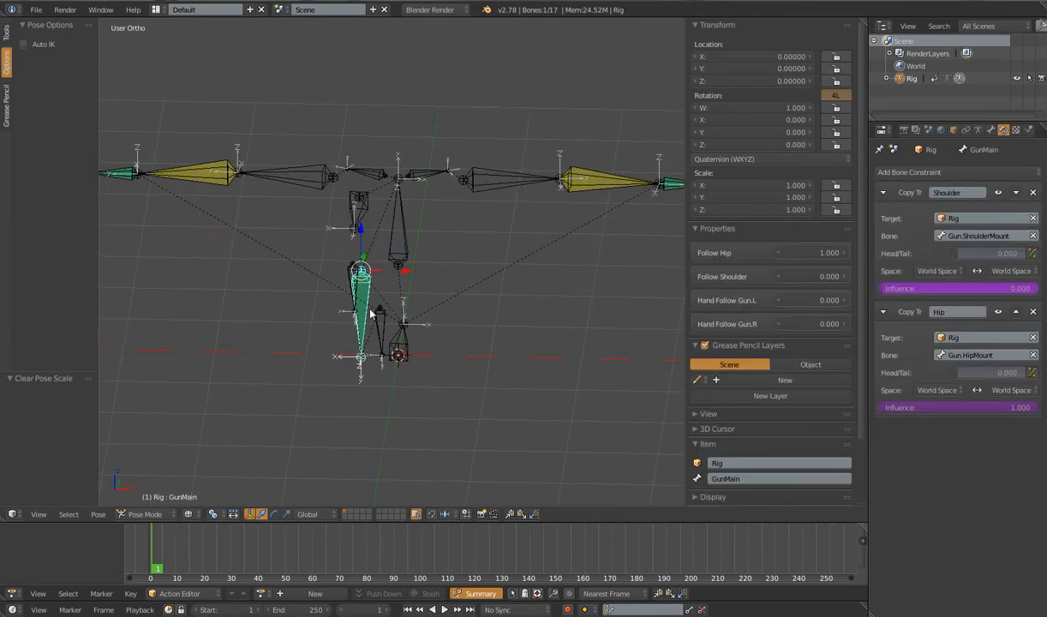
pyautogui.moveTo(798, 254)
pyautogui.mouseDown()
pyautogui.moveTo(729, 253)
pyautogui.moveTo(801, 253)
pyautogui.mouseUp()
pyautogui.rightClick(394, 233)
pyautogui.press('g')
pyautogui.press('Escape')
# Try moving both hand IK bones together with the Chest to test the gun's hip following.
pyautogui.moveTo(356, 289); pyautogui.dragTo(351, 262, button='middle')
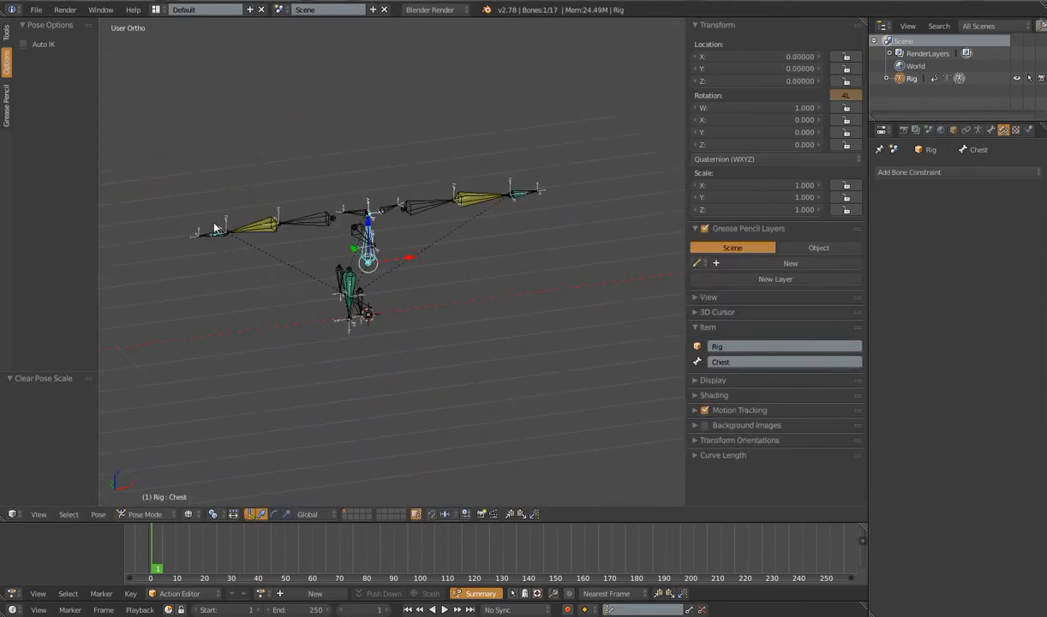
pyautogui.rightClick(206, 225)
pyautogui.keyDown('shift'); pyautogui.rightClick(531, 189); pyautogui.keyUp('shift')
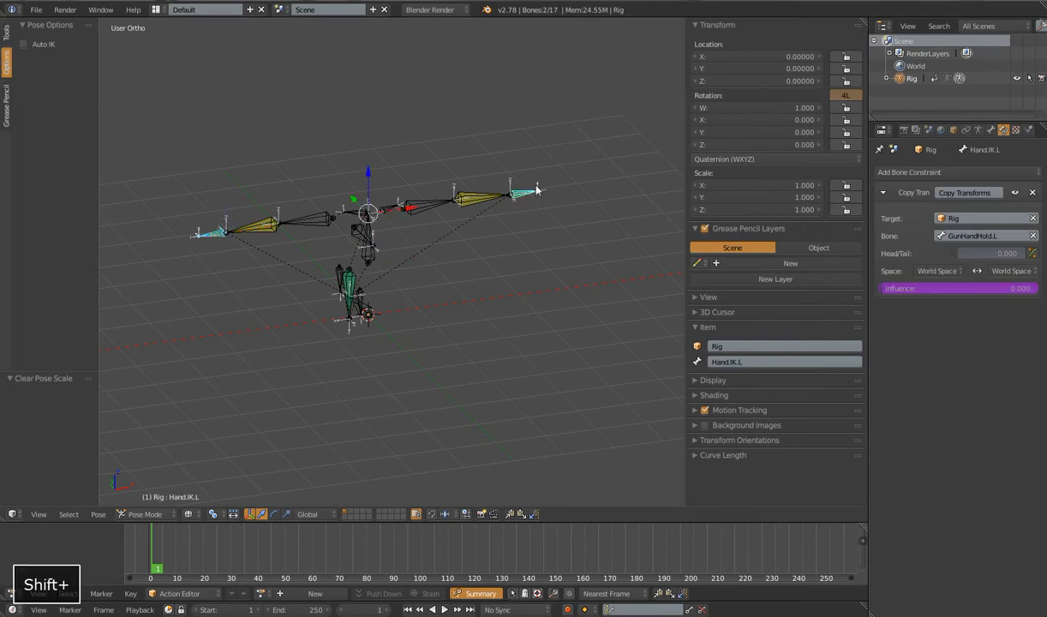
pyautogui.keyDown('shift'); pyautogui.rightClick(364, 236); pyautogui.keyUp('shift')
pyautogui.moveTo(364, 235); pyautogui.dragTo(434, 258, button='middle')
pyautogui.press('g')
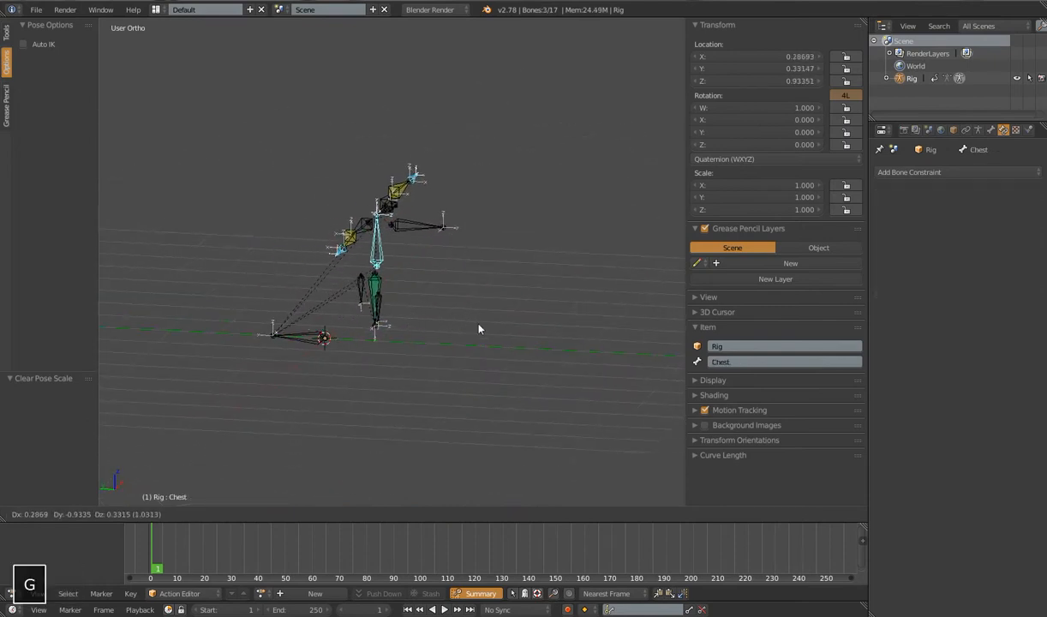
pyautogui.press('Escape')
# Clear the pose transforms of all bones and set GunMain's Follow Hip property to 0.000.
pyautogui.moveTo(518, 318); pyautogui.dragTo(374, 300, button='middle')
pyautogui.rightClick(372, 296)
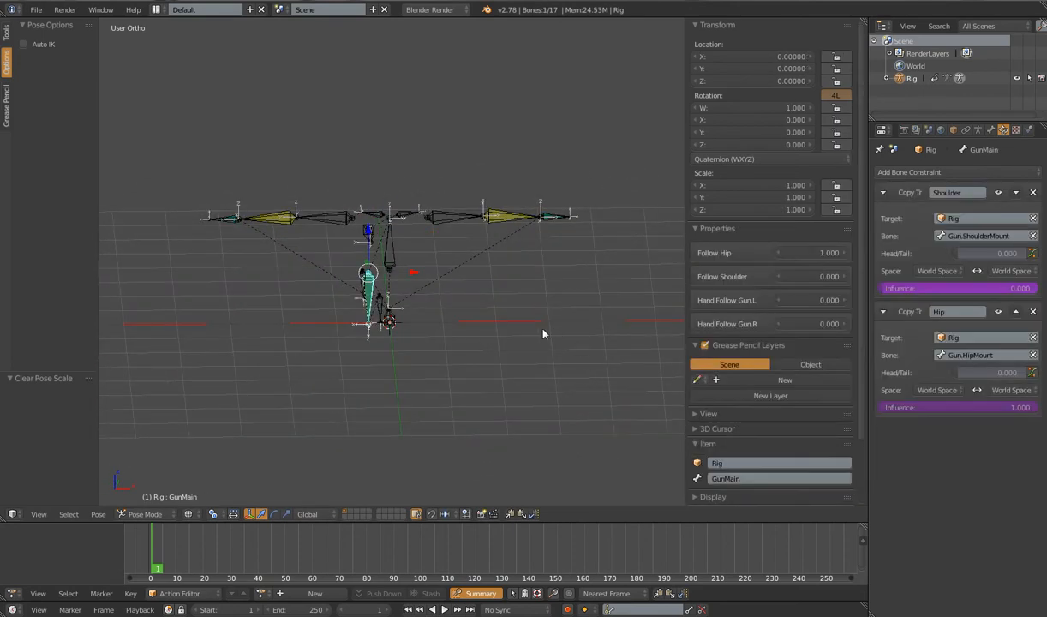
pyautogui.scroll(2, 514, 330)
pyautogui.scroll(-1, 491, 328)
pyautogui.press('a')
pyautogui.hotkey('alt', 'r')
pyautogui.hotkey('alt', 's')
pyautogui.scroll(-2, 452, 336)
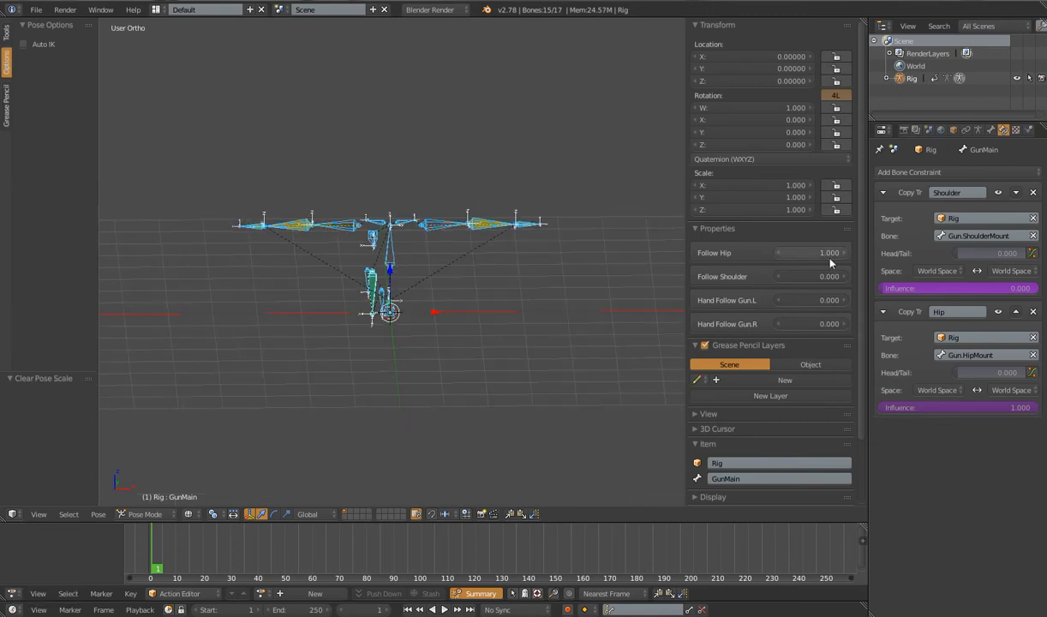
pyautogui.moveTo(792, 246); pyautogui.dragTo(737, 247)
# Compare GunMain's follow properties with the Copy Transforms constraint on the Hand.IK.L bone.
pyautogui.moveTo(476, 300); pyautogui.dragTo(485, 340, button='middle')
pyautogui.scroll(3, 464, 329)
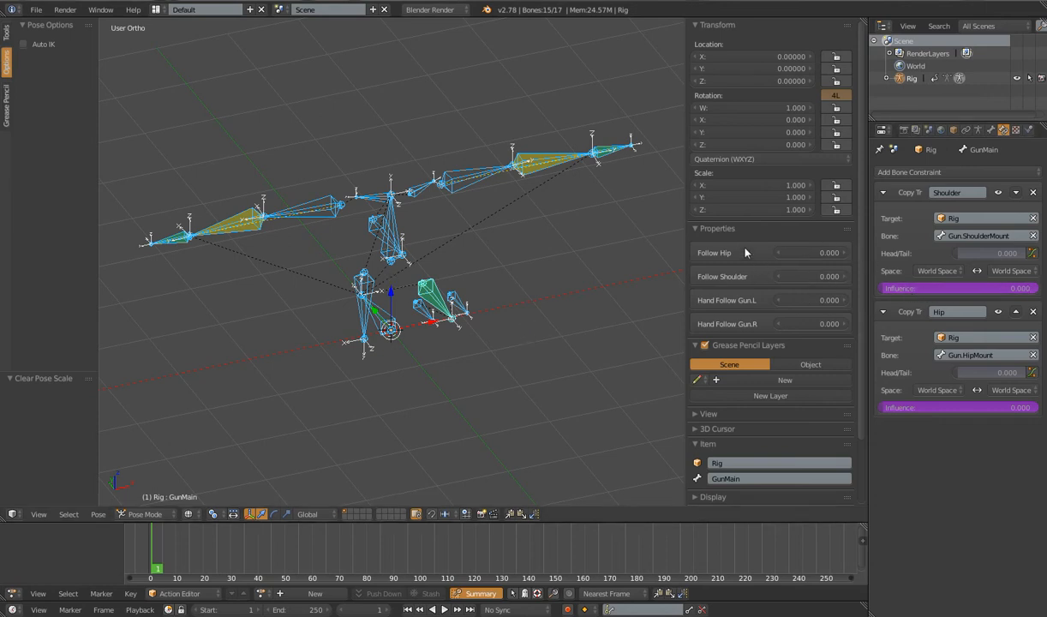
pyautogui.rightClick(426, 283)
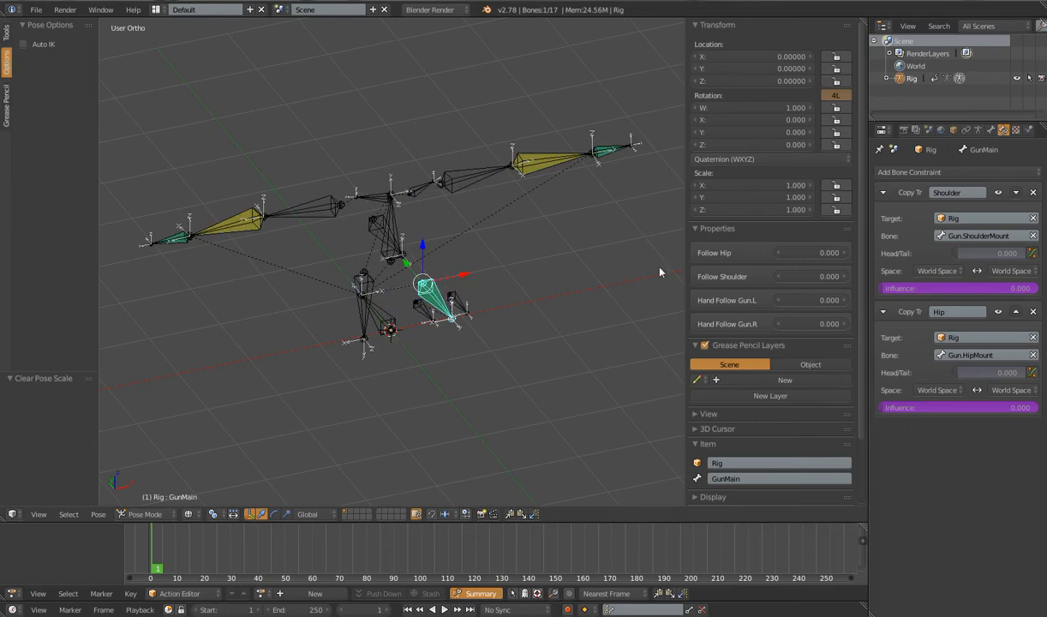
pyautogui.moveTo(793, 260)
pyautogui.mouseDown()
pyautogui.moveTo(1011, 260)
pyautogui.moveTo(794, 260)
pyautogui.moveTo(991, 276)
pyautogui.moveTo(797, 276)
pyautogui.mouseUp()
pyautogui.rightClick(632, 148)
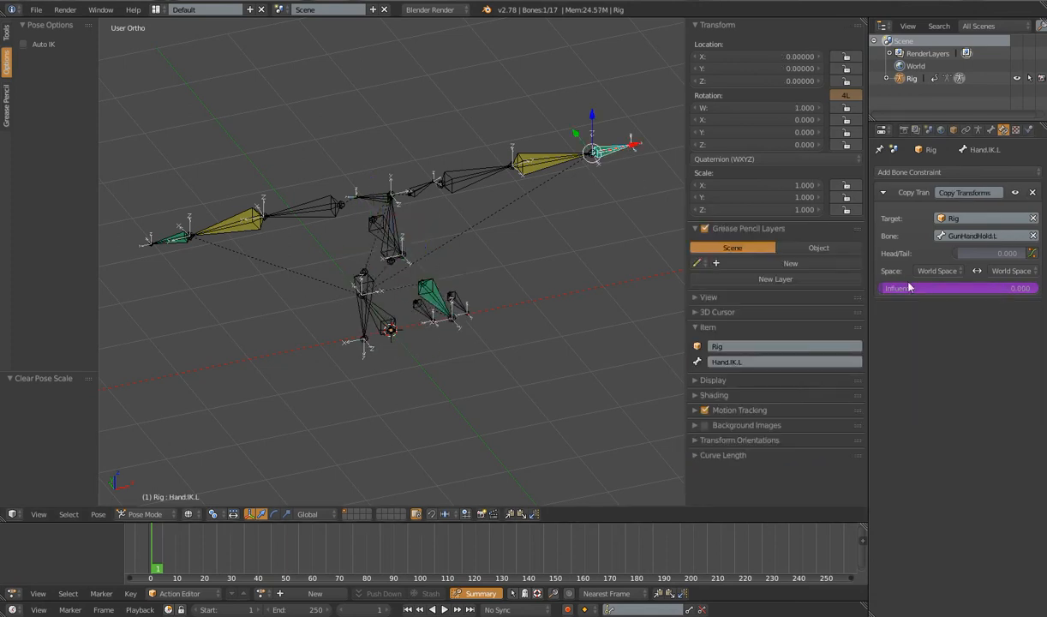
pyautogui.rightClick(445, 305)
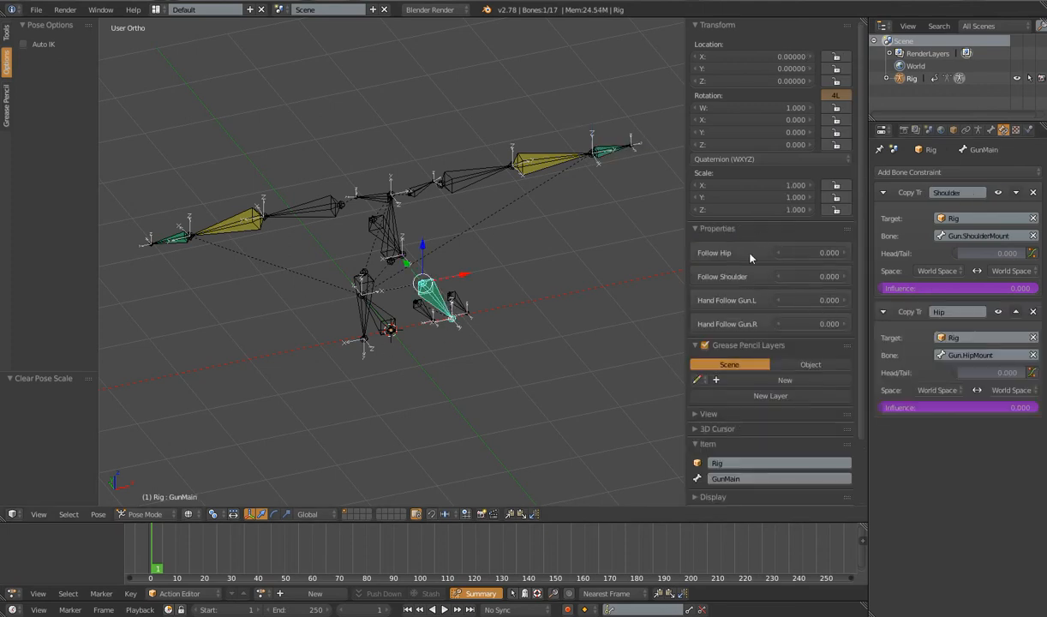
pyautogui.rightClick(606, 154)
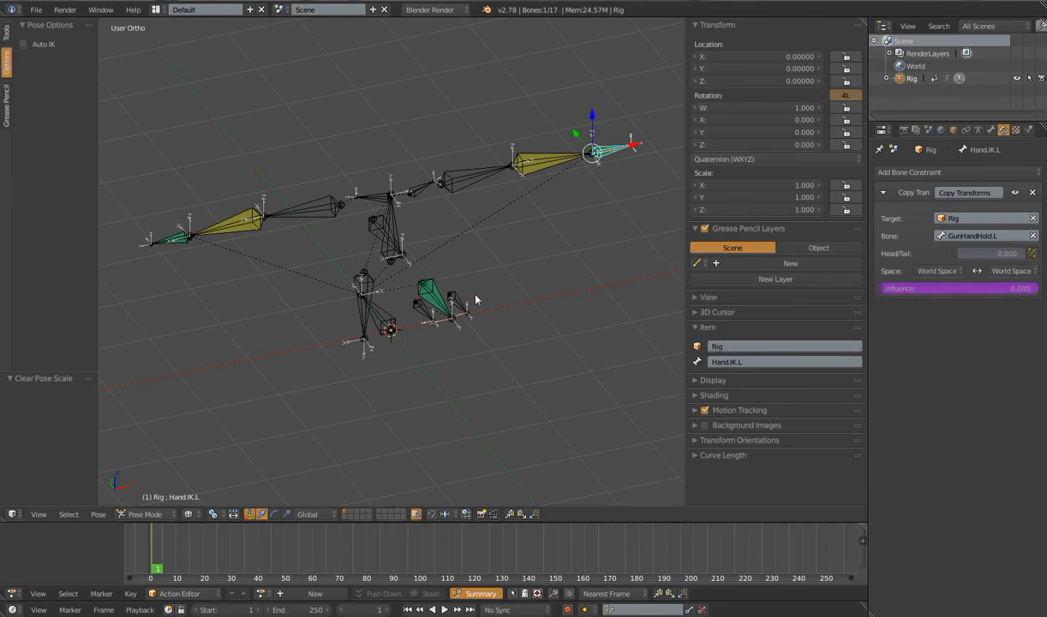
pyautogui.rightClick(426, 307)
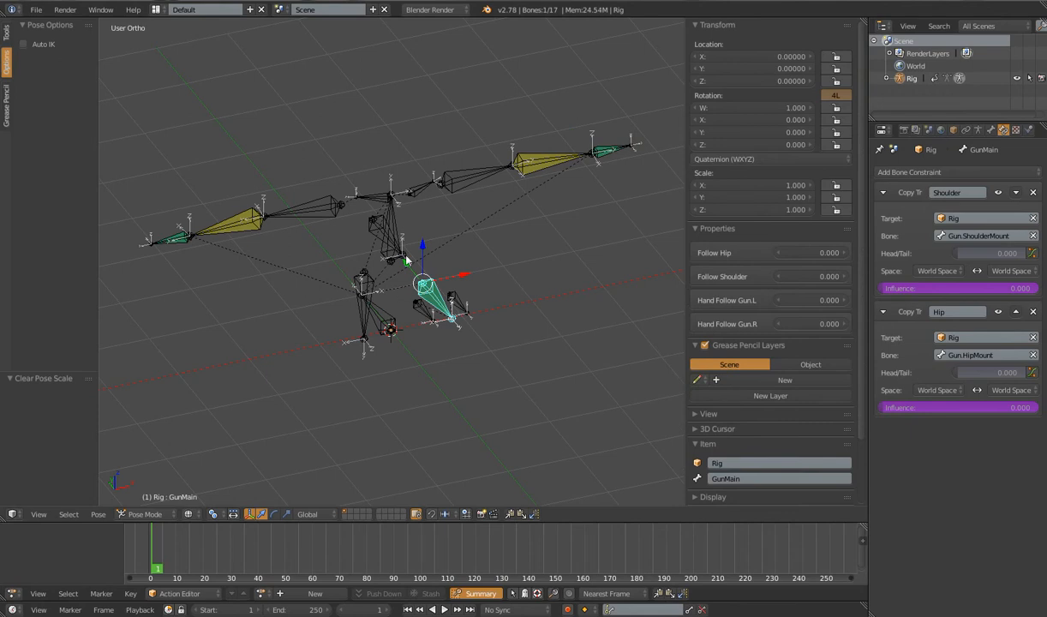
# Inspect the right and left arm bones and the Hand.IK.R and Hand.IK.L bones with their constraints.
pyautogui.rightClick(171, 237)
pyautogui.rightClick(233, 216)
pyautogui.rightClick(322, 200)
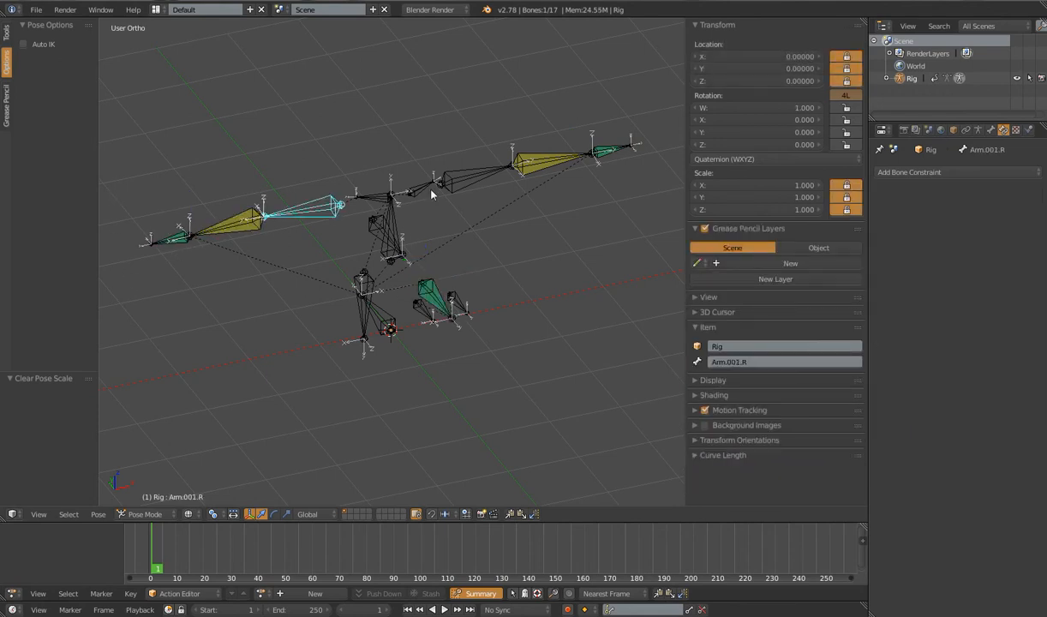
pyautogui.rightClick(473, 179)
pyautogui.rightClick(176, 238)
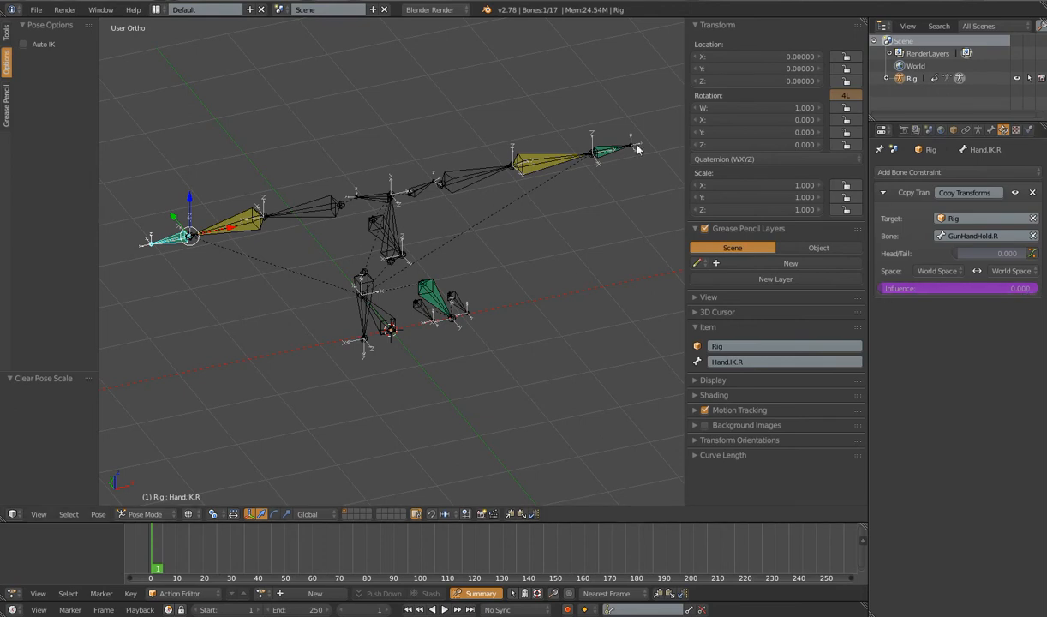
pyautogui.rightClick(607, 141)
# Review GunMain's hand-follow properties and inspect the GunHandHold.L and GunHandHold.R bones beside it.
pyautogui.rightClick(439, 305)
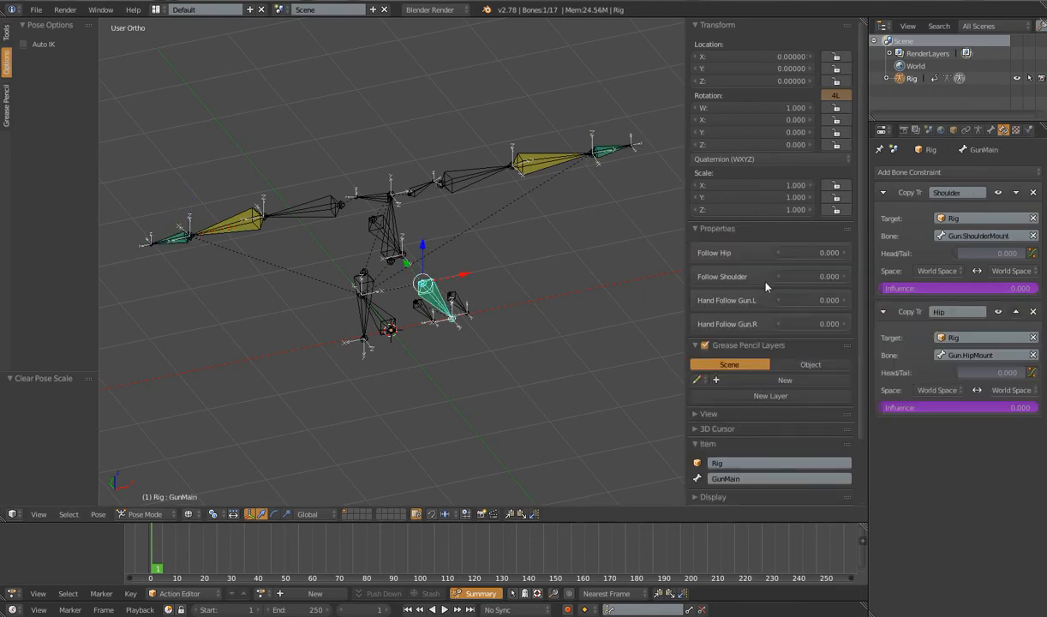
pyautogui.moveTo(801, 302)
pyautogui.mouseDown()
pyautogui.moveTo(827, 301)
pyautogui.moveTo(793, 301)
pyautogui.moveTo(827, 301)
pyautogui.moveTo(827, 324)
pyautogui.moveTo(787, 324)
pyautogui.moveTo(785, 301)
pyautogui.mouseUp()
pyautogui.moveTo(480, 316)
pyautogui.mouseDown(button='middle')
pyautogui.moveTo(461, 327)
pyautogui.moveTo(467, 314)
pyautogui.mouseUp(button='middle')
pyautogui.rightClick(482, 326)
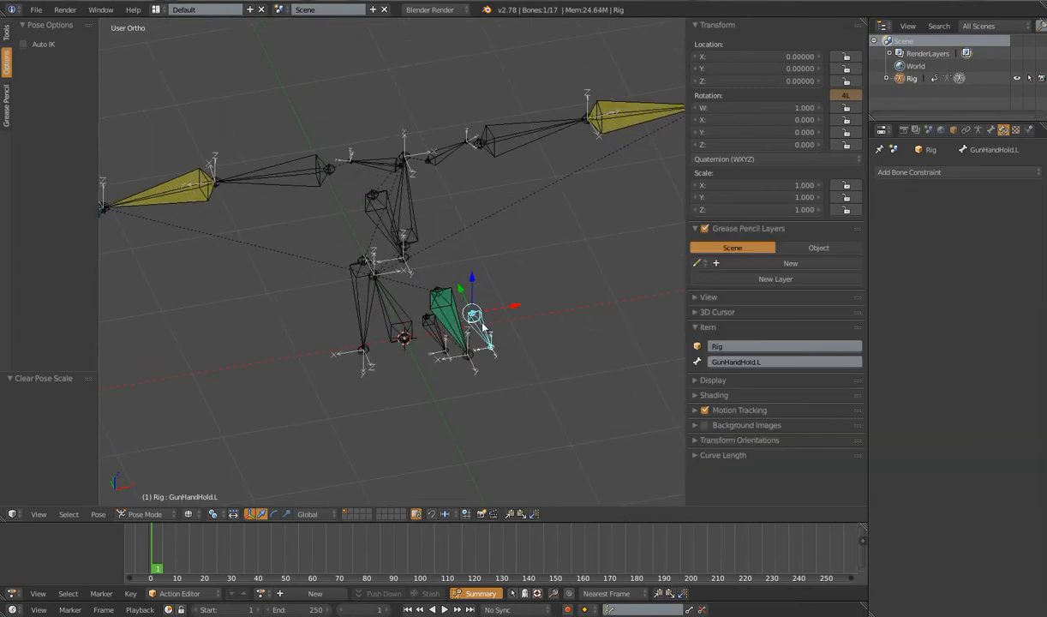
pyautogui.rightClick(456, 325)
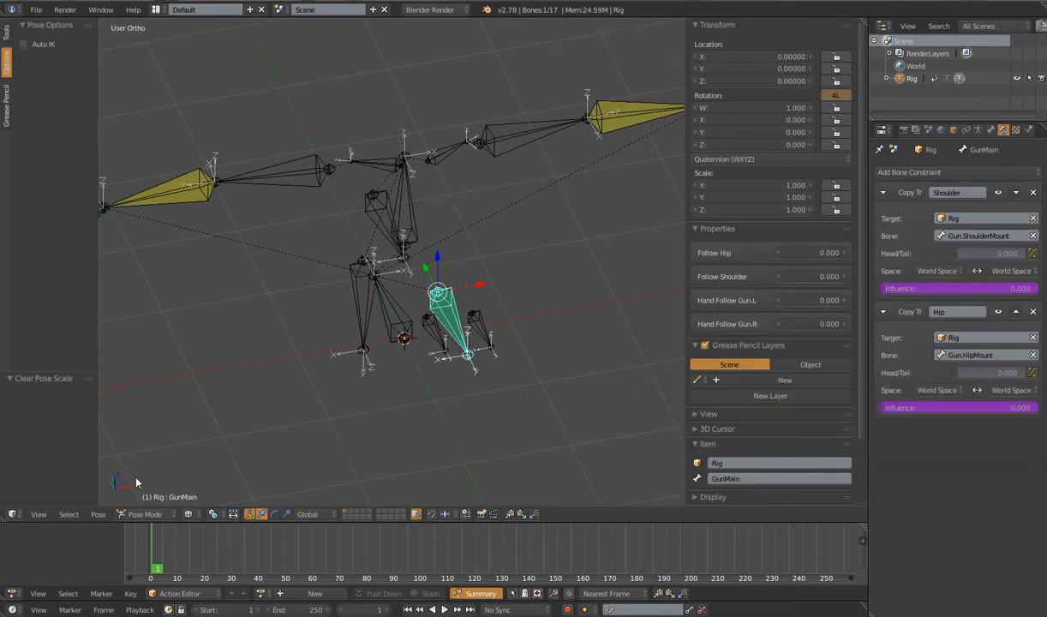
pyautogui.rightClick(478, 326)
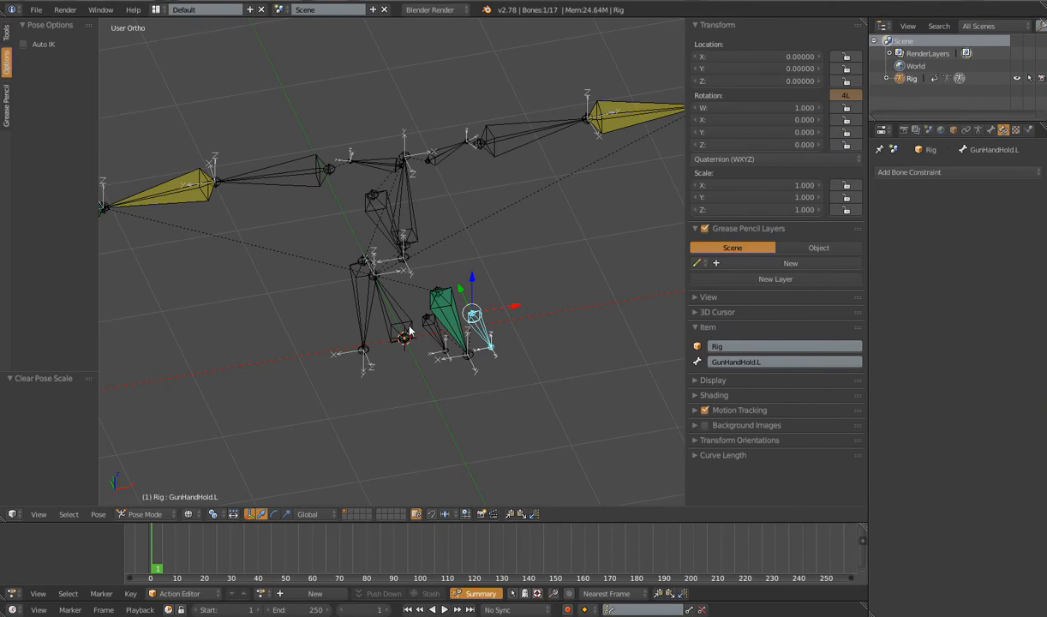
pyautogui.rightClick(435, 339)
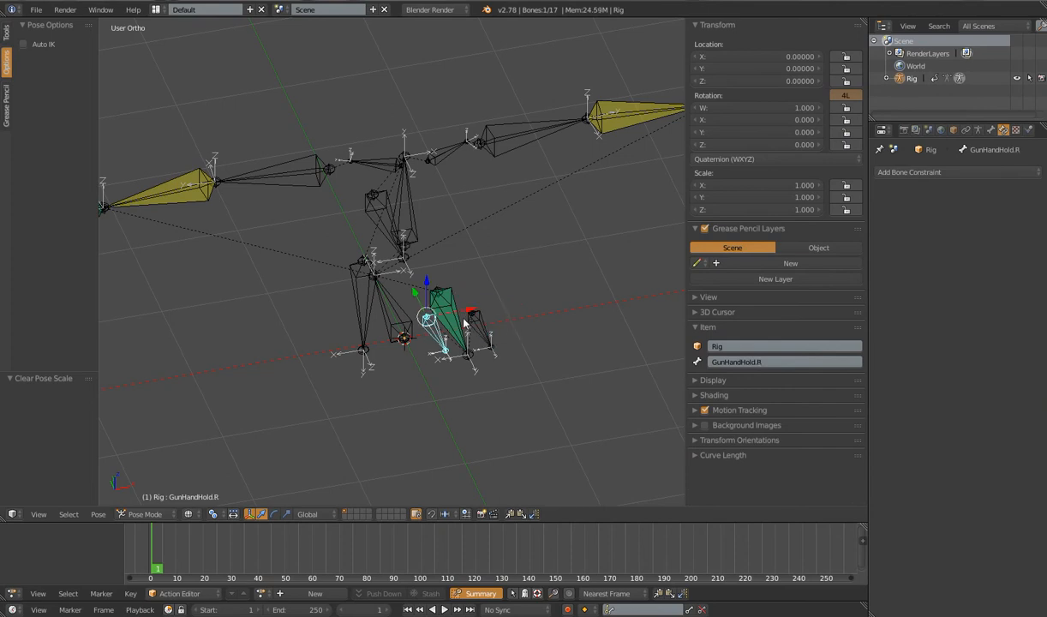
# Try a trackball rotation of the GunMain bone to test the attached hand-hold bones, and cancel it.
pyautogui.rightClick(431, 321)
pyautogui.press('r')
pyautogui.press('r')
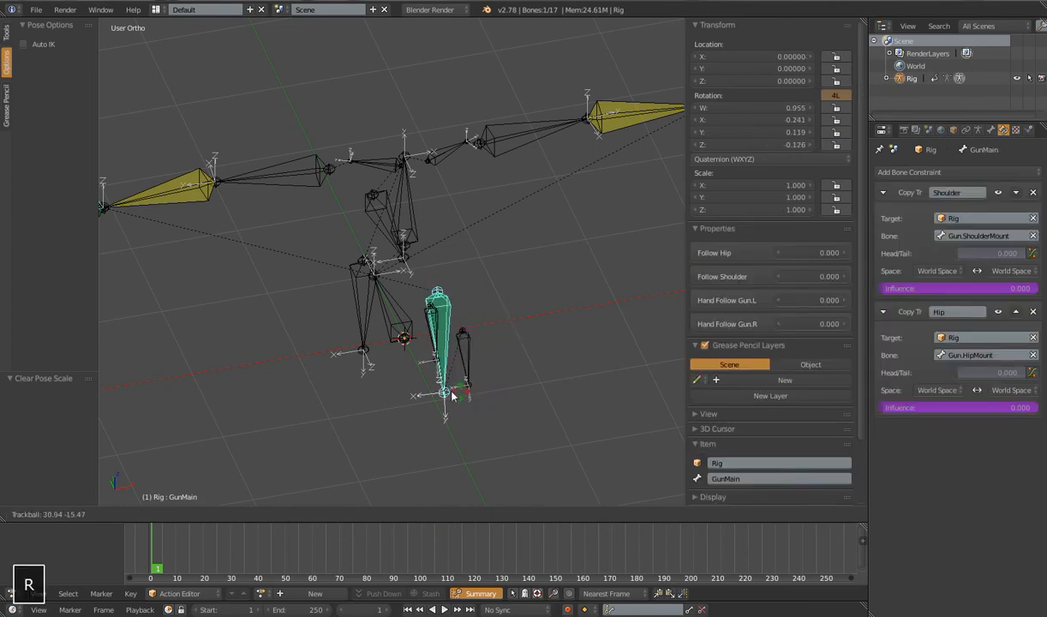
pyautogui.press('Escape')
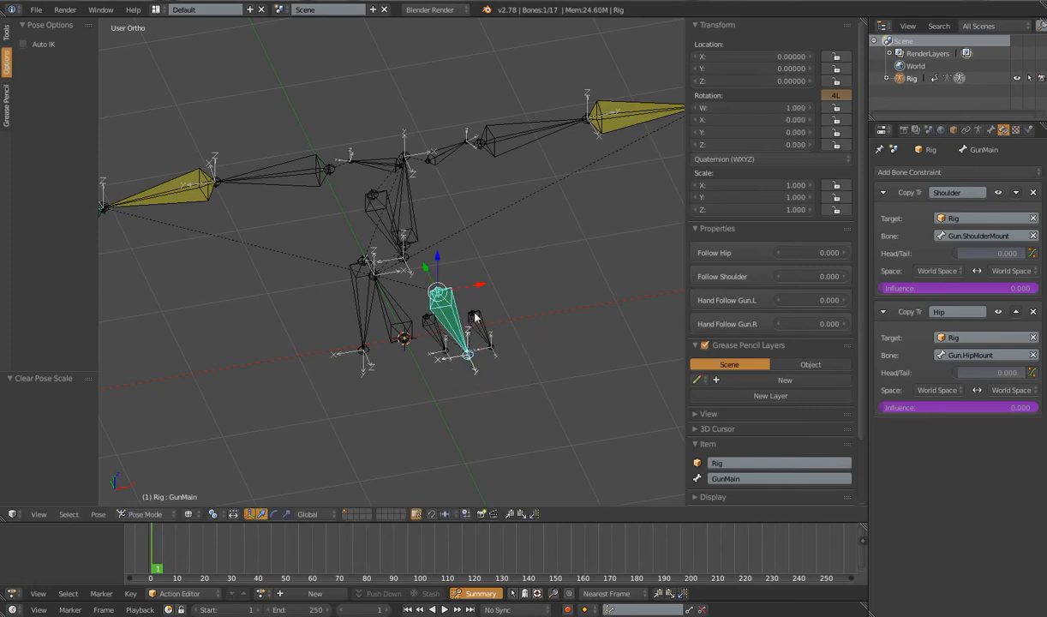
# Set the GunMain bone's Hand Follow Gun.L property to 1.000.
pyautogui.rightClick(481, 333)
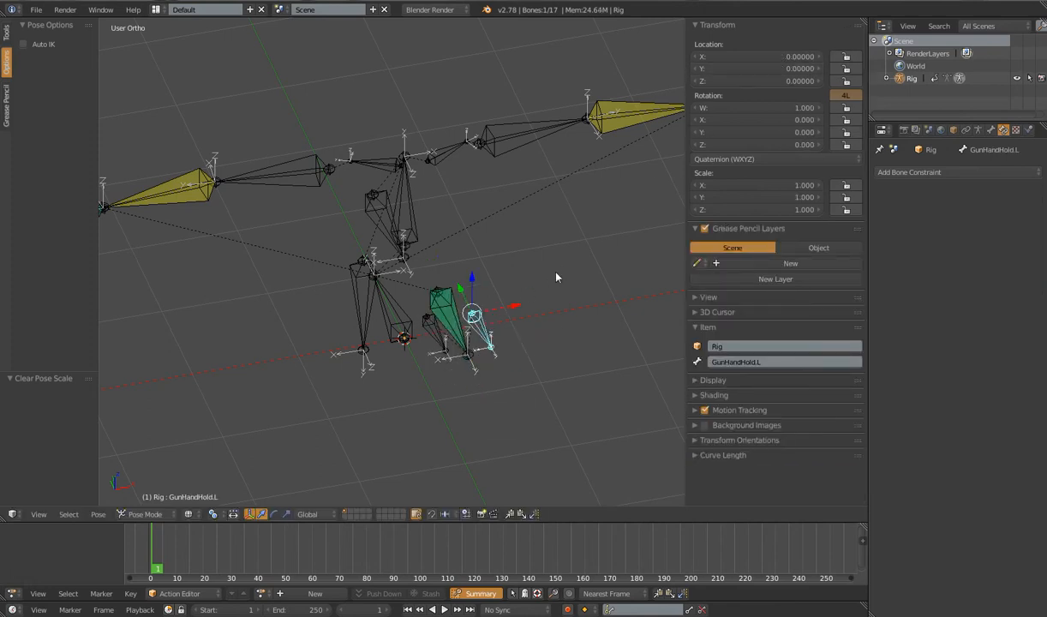
pyautogui.rightClick(449, 322)
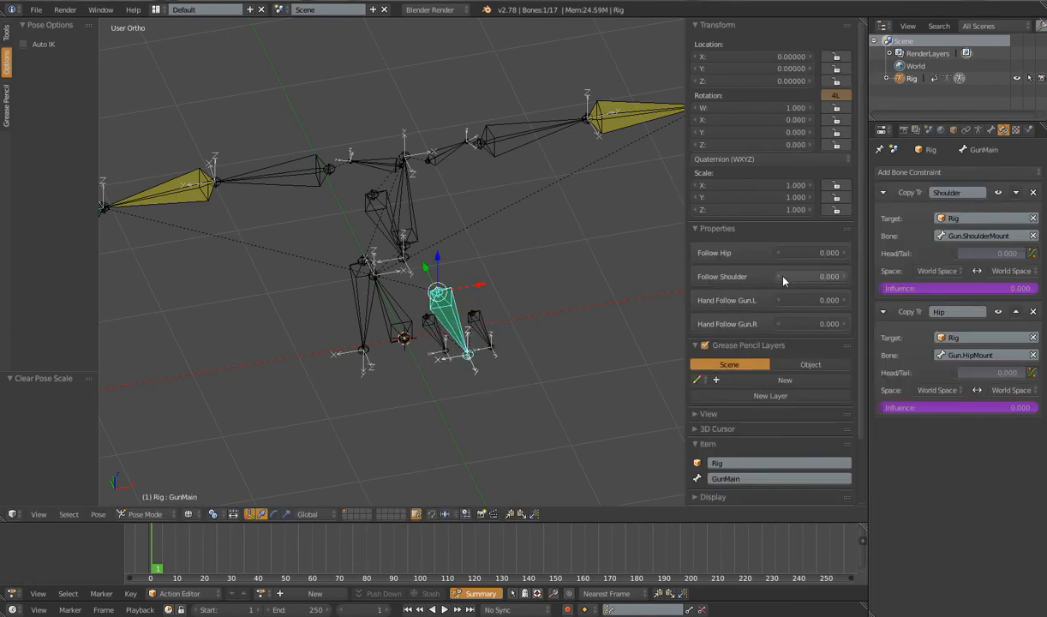
pyautogui.moveTo(778, 300); pyautogui.dragTo(848, 300)
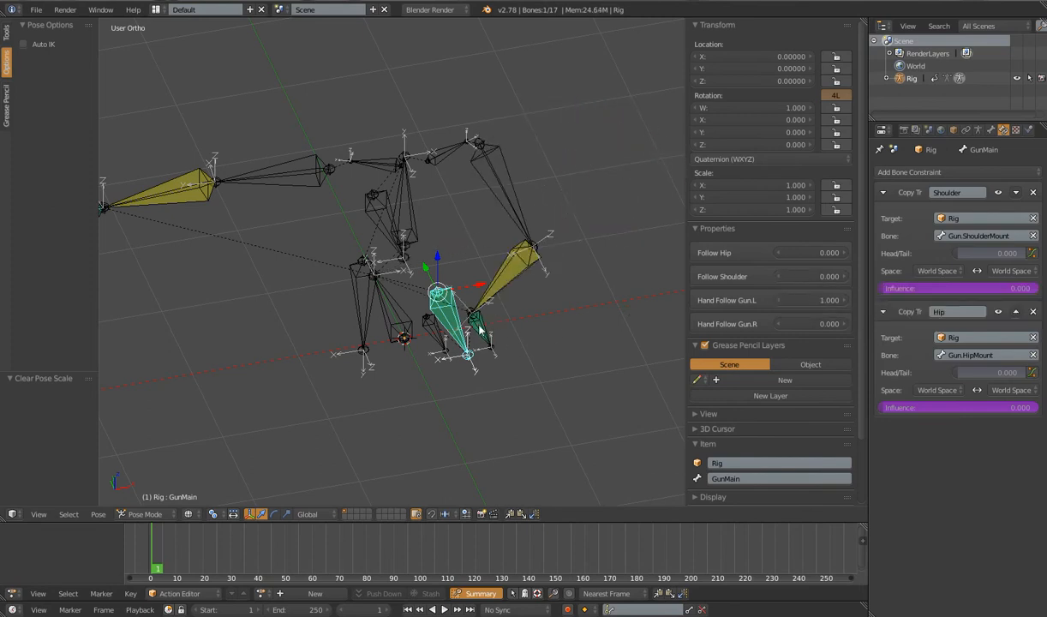
# Examine the overlapping bones at the gun's left hand hold alongside GunMain's Hand Follow Gun.L property.
pyautogui.rightClick(482, 326)
pyautogui.rightClick(437, 313)
pyautogui.rightClick(465, 315)
pyautogui.rightClick(436, 315)
pyautogui.moveTo(798, 300)
pyautogui.mouseDown()
pyautogui.moveTo(759, 300)
pyautogui.moveTo(805, 300)
pyautogui.mouseUp()
pyautogui.press('KP_7')
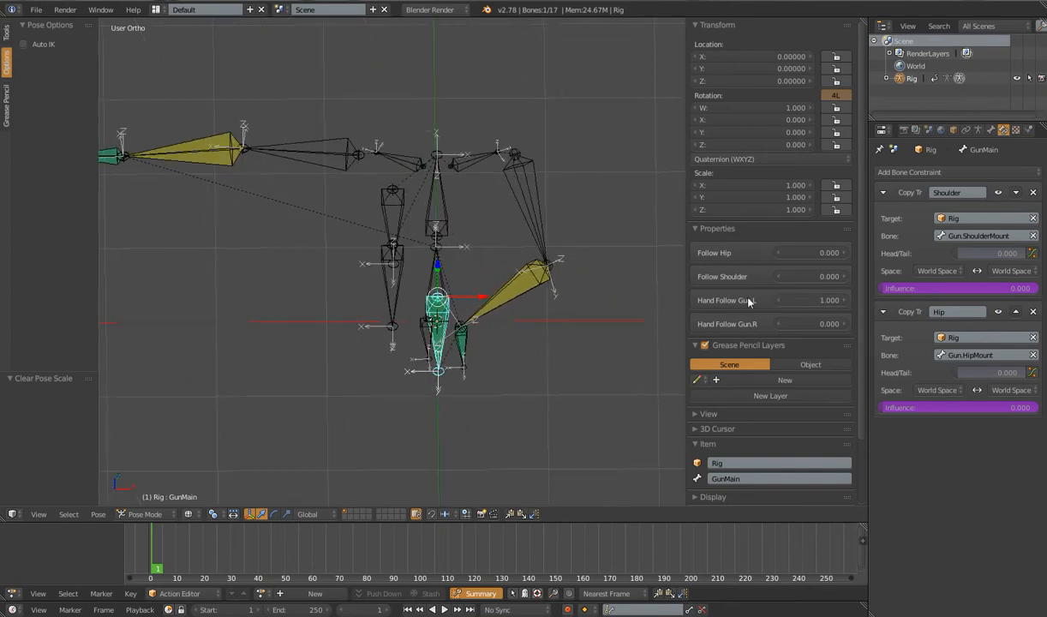
pyautogui.moveTo(510, 351); pyautogui.dragTo(493, 354, button='middle')
pyautogui.rightClick(469, 344)
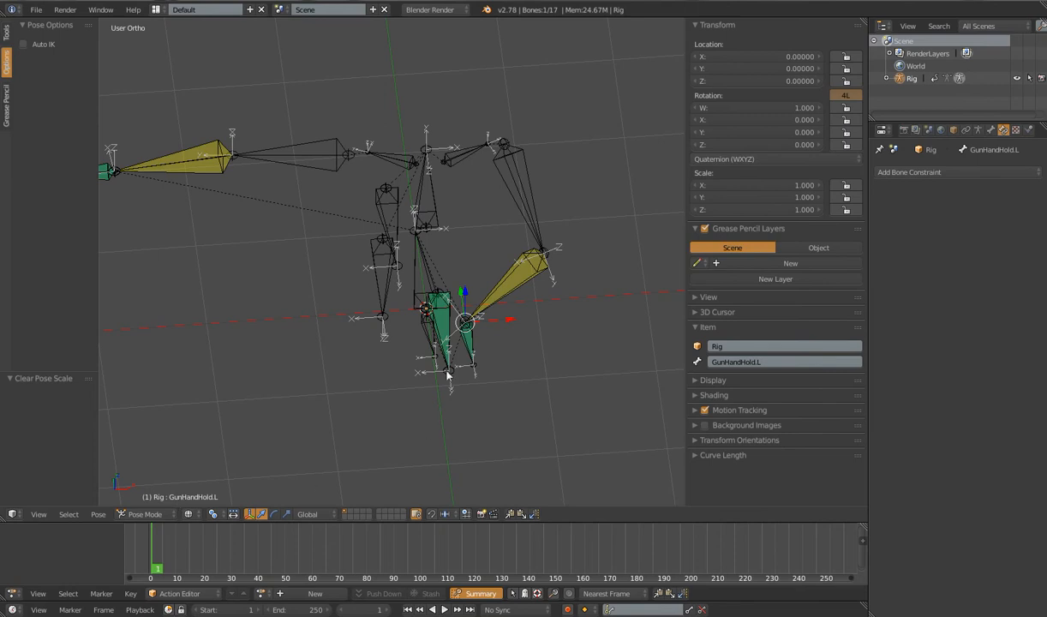
# Try to move the Hand.IK.L bone while its Copy Transforms constraint targets GunHandHold.L, and cancel each attempt.
pyautogui.rightClick(472, 345)
pyautogui.moveTo(444, 415); pyautogui.dragTo(444, 349, button='middle')
pyautogui.press('g')
pyautogui.rightClick(444, 334)
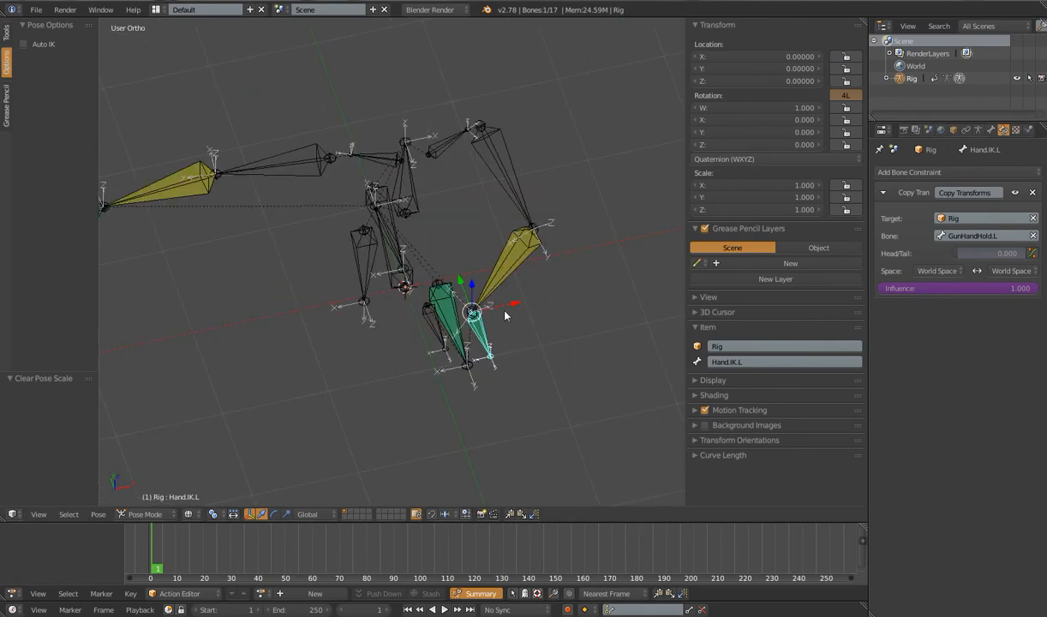
pyautogui.press('g')
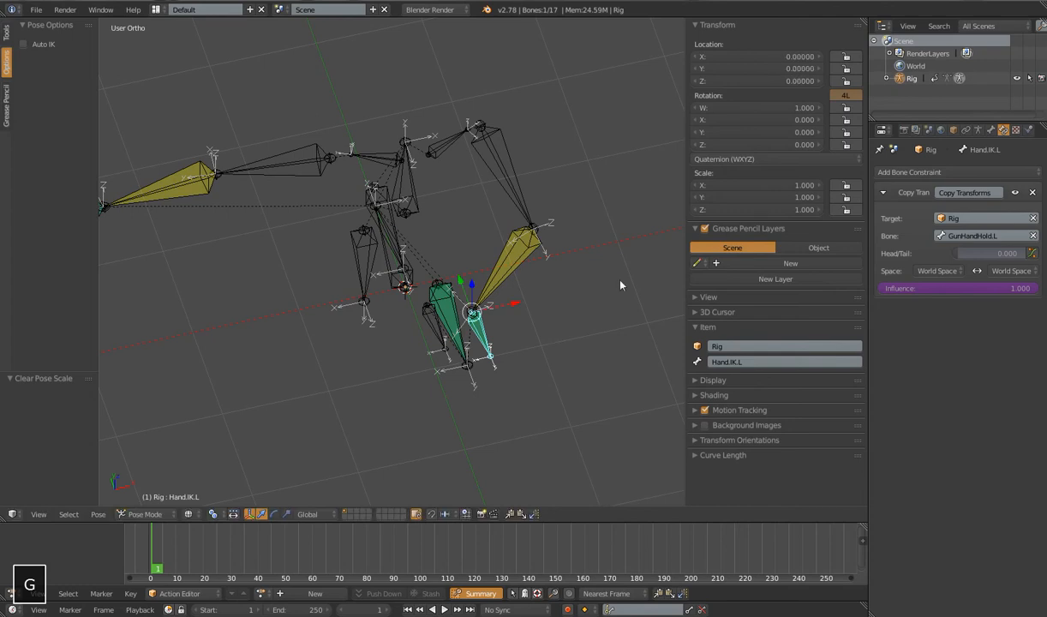
pyautogui.rightClick(744, 94)
pyautogui.press('g')
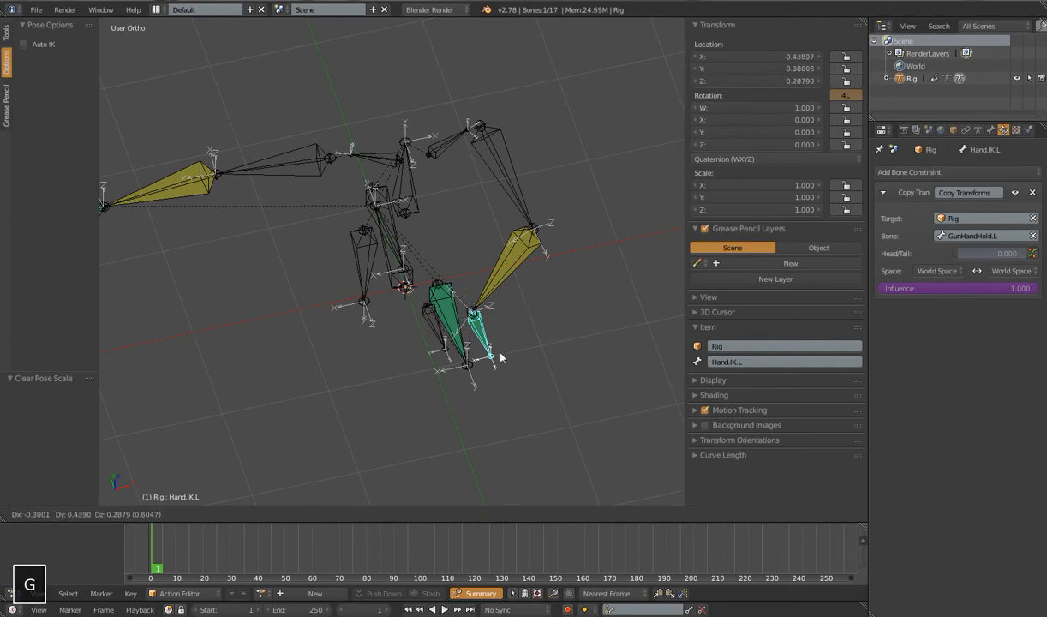
pyautogui.rightClick(576, 354)
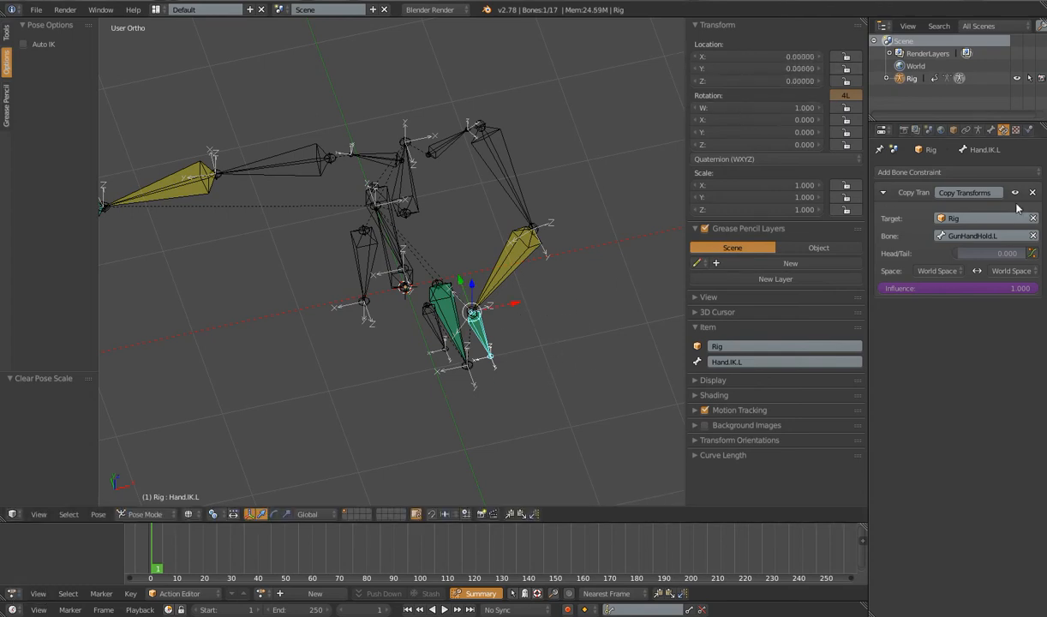
# Try moving the GunHandHold.L bone along the global Y axis to test the left arm, and cancel each move.
pyautogui.moveTo(502, 334); pyautogui.dragTo(466, 345, button='middle')
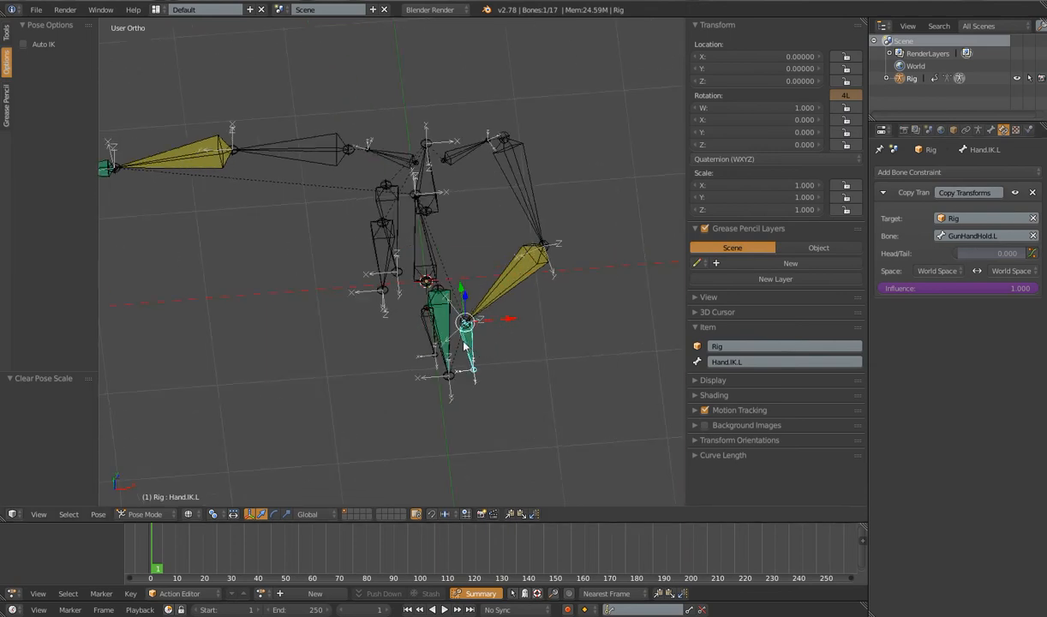
pyautogui.rightClick(466, 344)
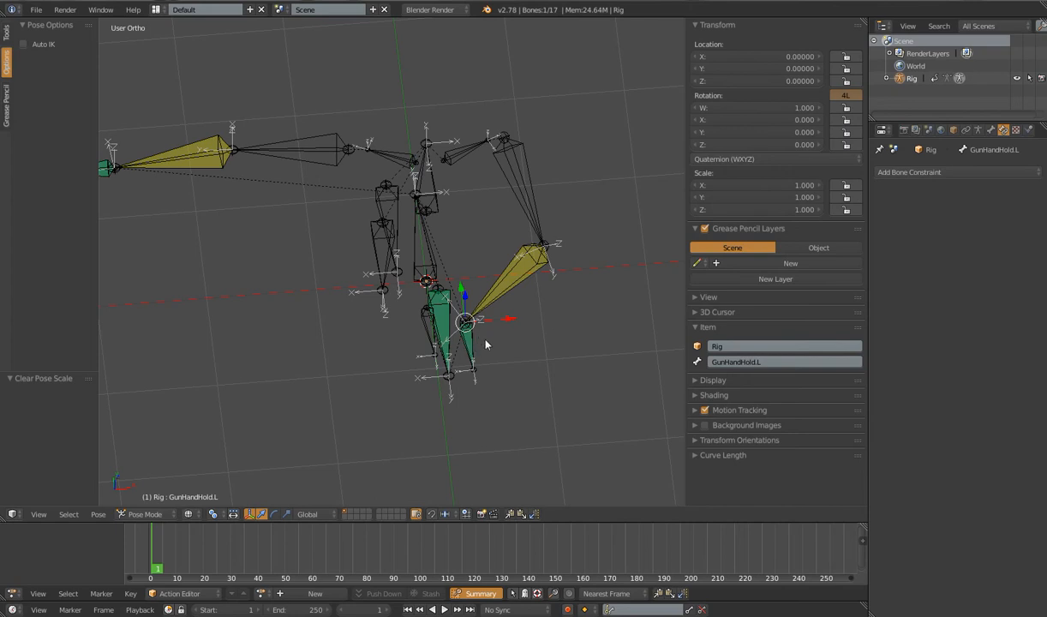
pyautogui.press('g')
pyautogui.press('y')
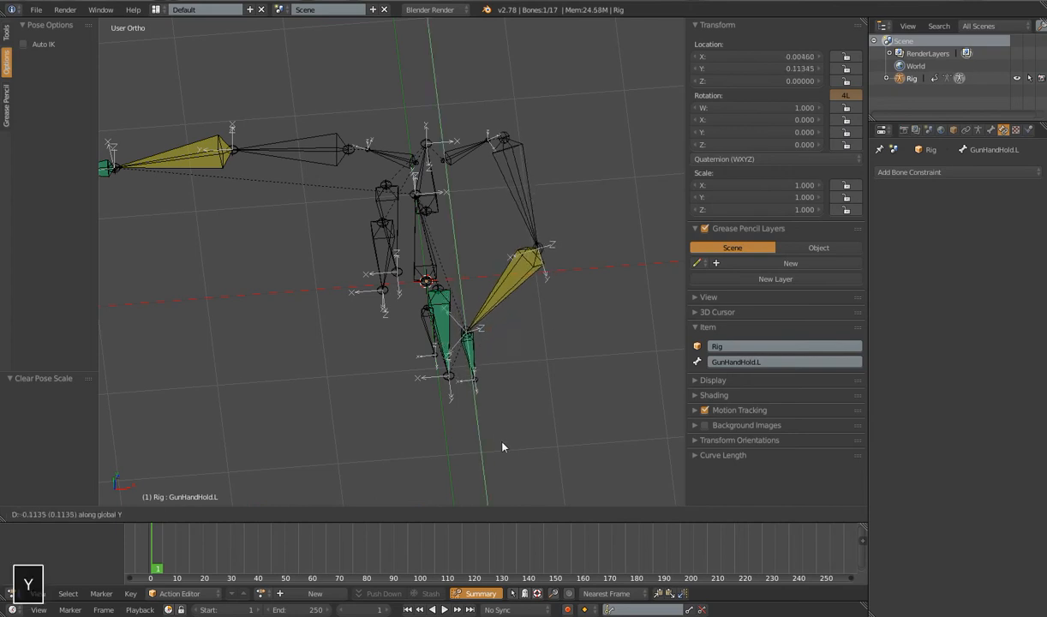
pyautogui.rightClick(540, 375)
pyautogui.moveTo(542, 377); pyautogui.dragTo(396, 288, button='middle')
pyautogui.press('g')
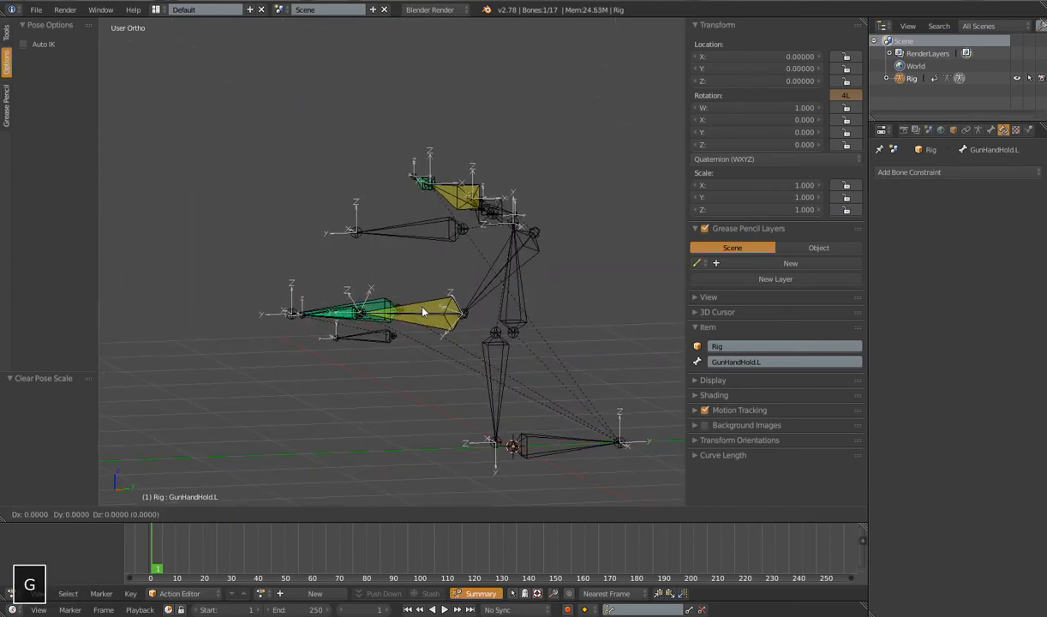
pyautogui.press('y')
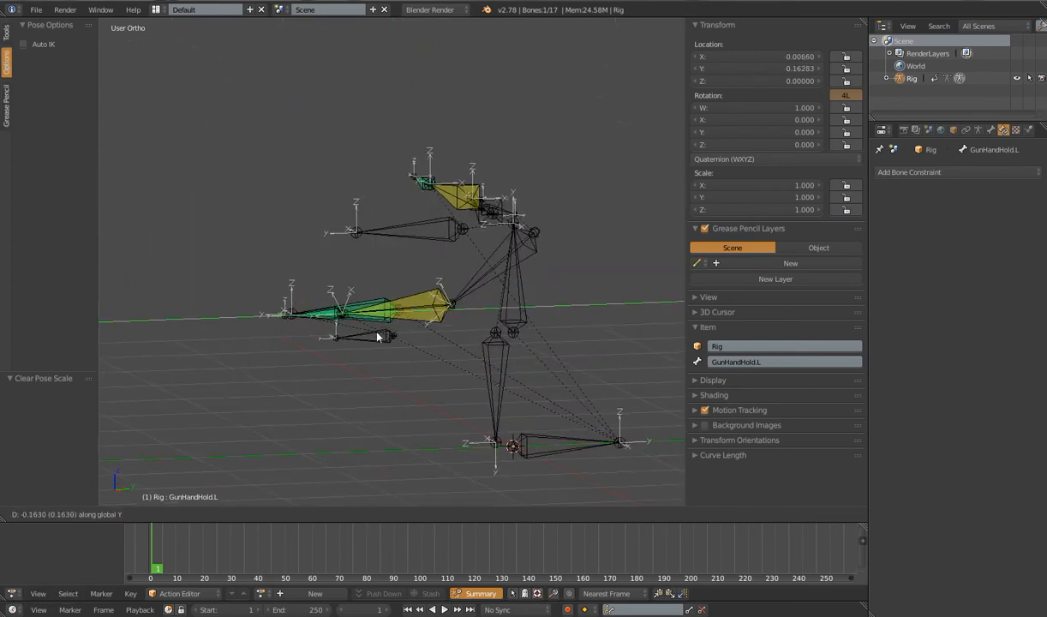
pyautogui.rightClick(513, 313)
# Compare GunMain's hand-follow properties with the Hand.IK.L constraint and its target bone GunHandHold.L.
pyautogui.moveTo(506, 315); pyautogui.dragTo(403, 345, button='middle')
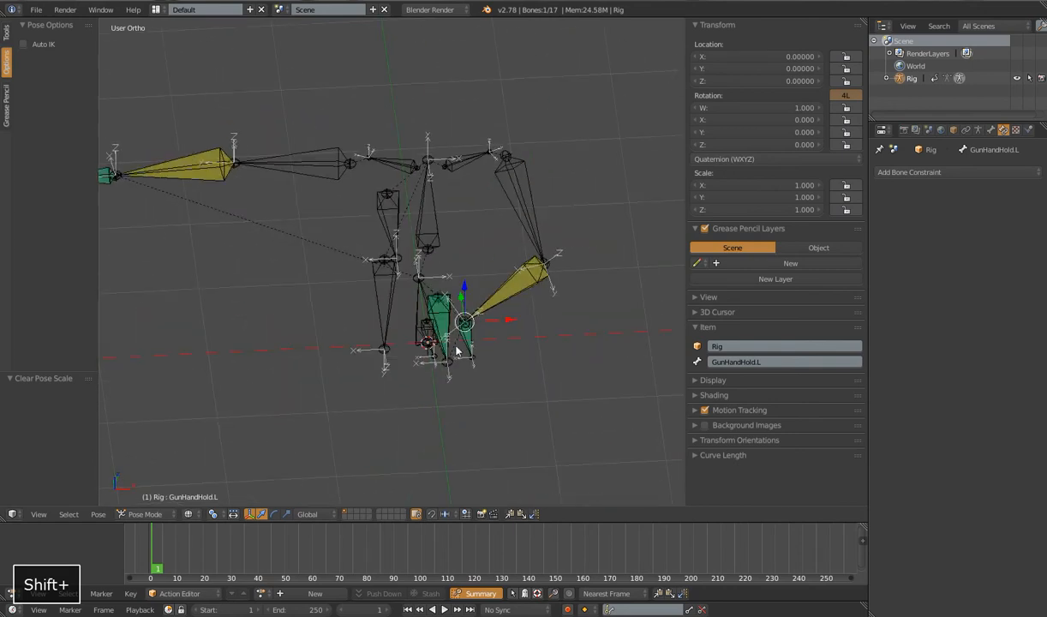
pyautogui.rightClick(455, 324)
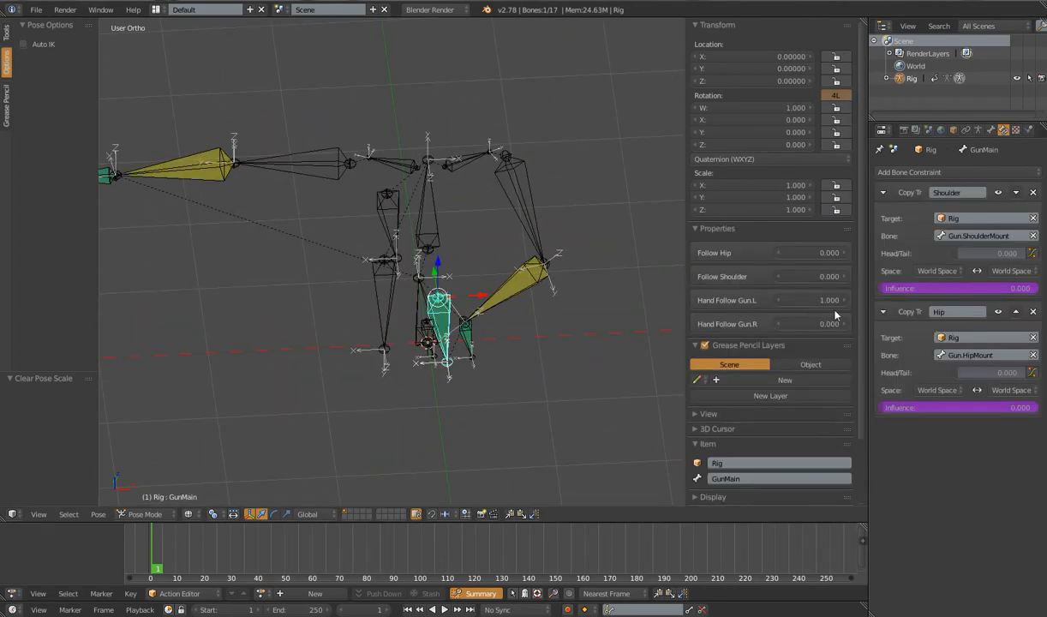
pyautogui.rightClick(470, 338)
pyautogui.rightClick(471, 340)
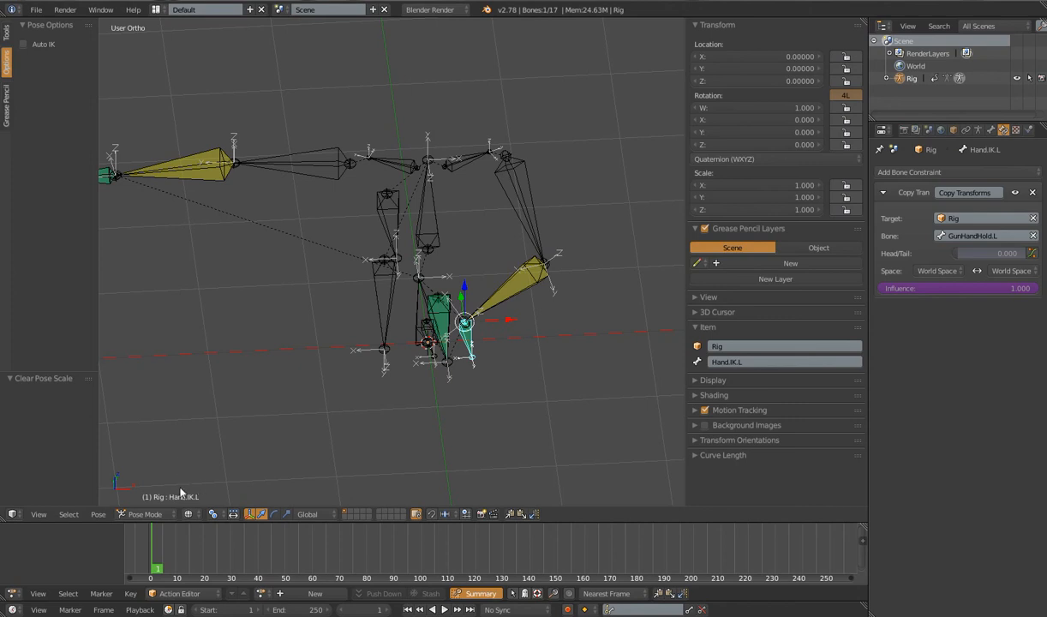
pyautogui.rightClick(472, 343)
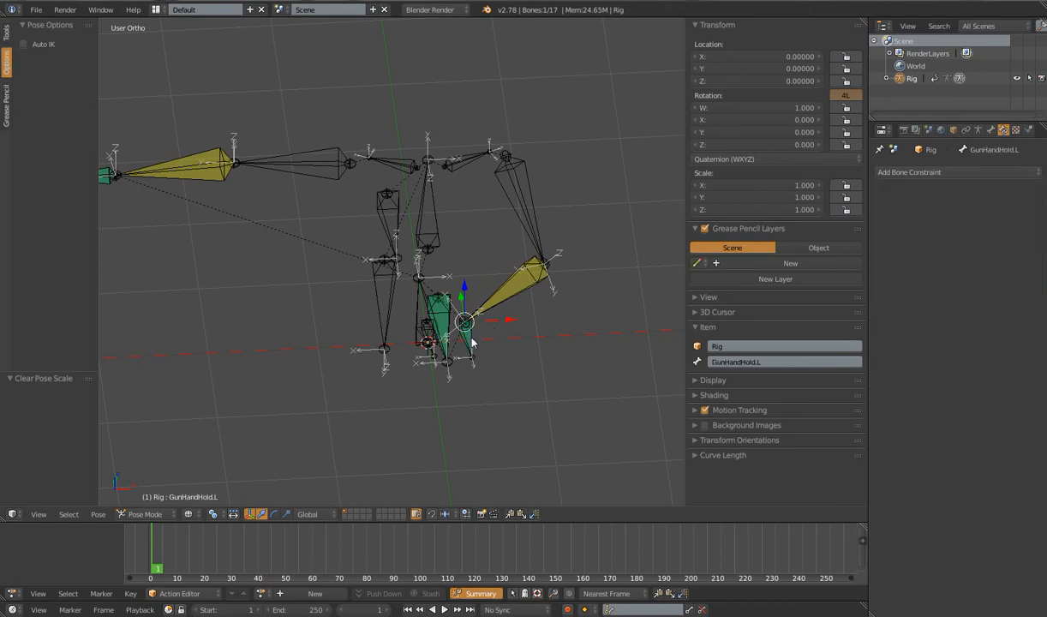
pyautogui.press('g')
pyautogui.rightClick(474, 341)
pyautogui.moveTo(501, 394); pyautogui.dragTo(444, 339, button='middle')
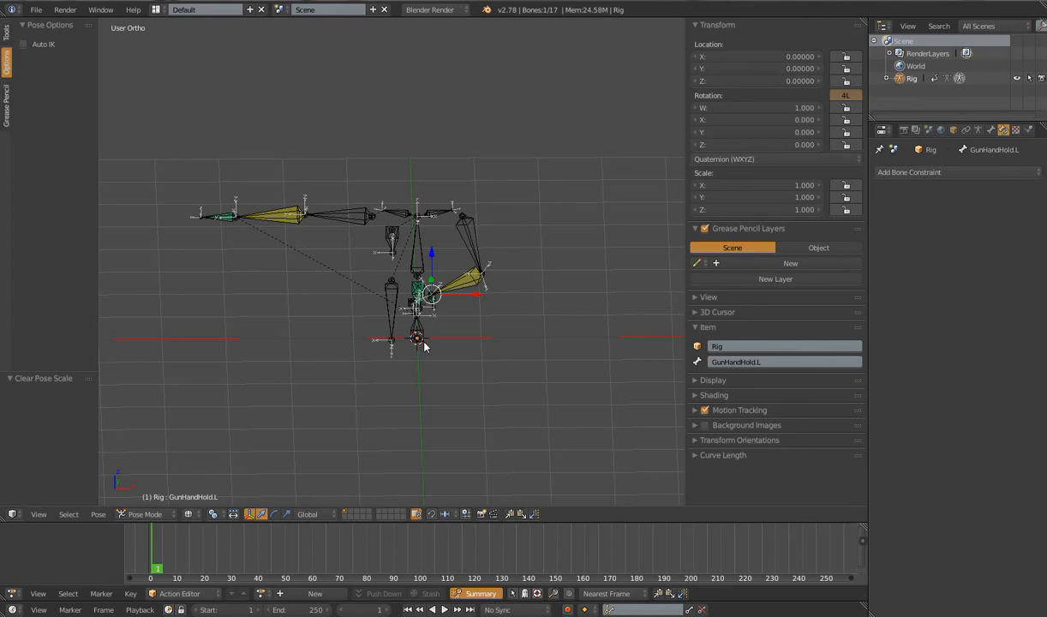
# Clear the pose location and scale of all bones in the rig.
pyautogui.press('a')
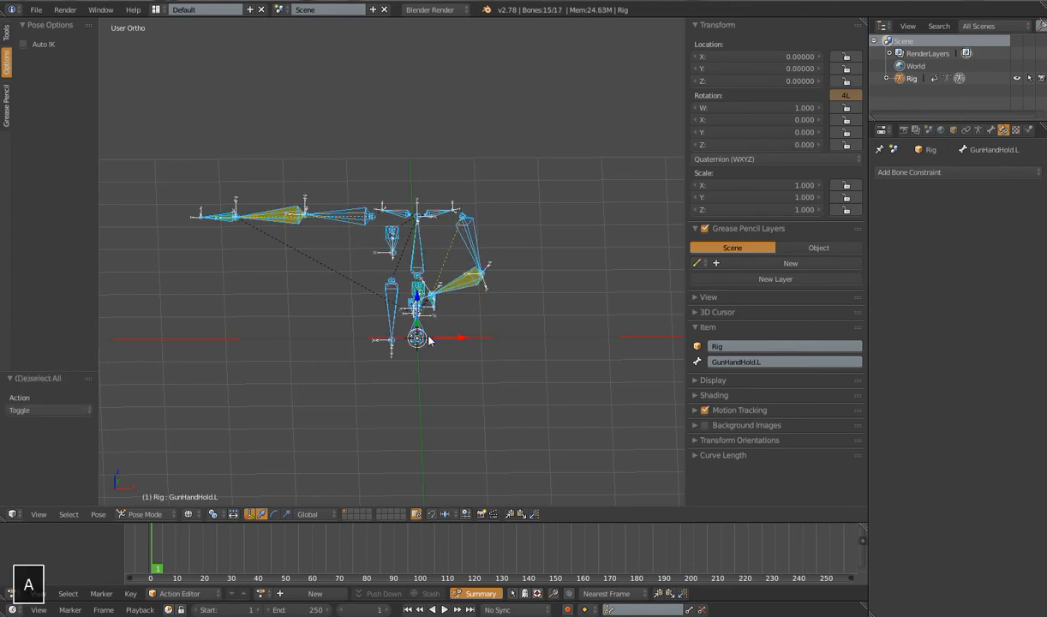
pyautogui.hotkey('alt', 'g')
pyautogui.hotkey('alt', 's')
# Check the Hand.IK.L constraint and set GunMain's Hand Follow Gun.L property to 0.000.
pyautogui.rightClick(426, 289)
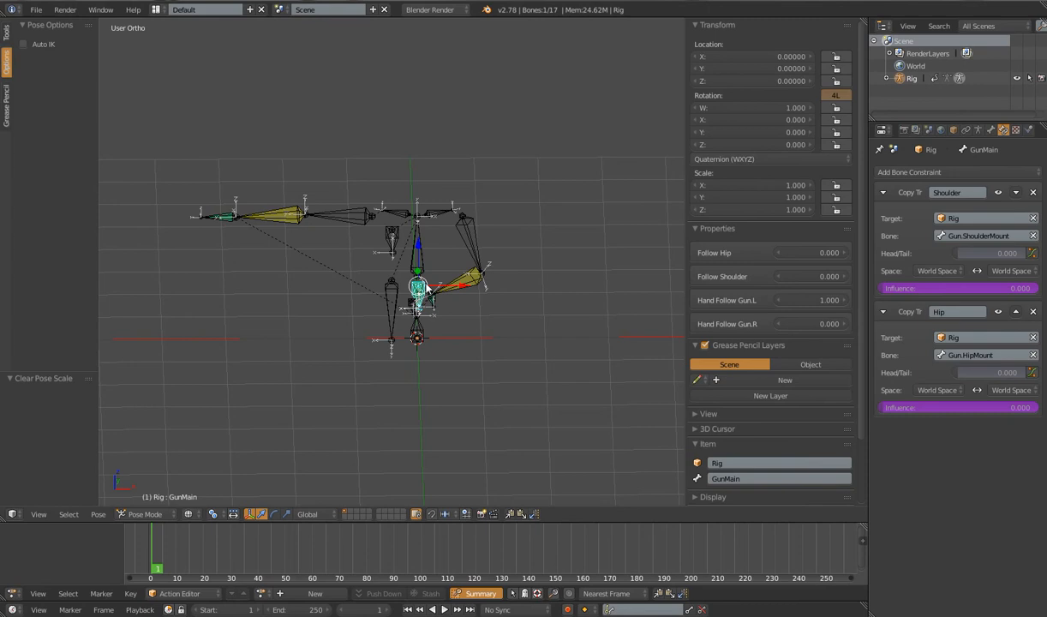
pyautogui.moveTo(426, 289); pyautogui.dragTo(443, 298, button='middle')
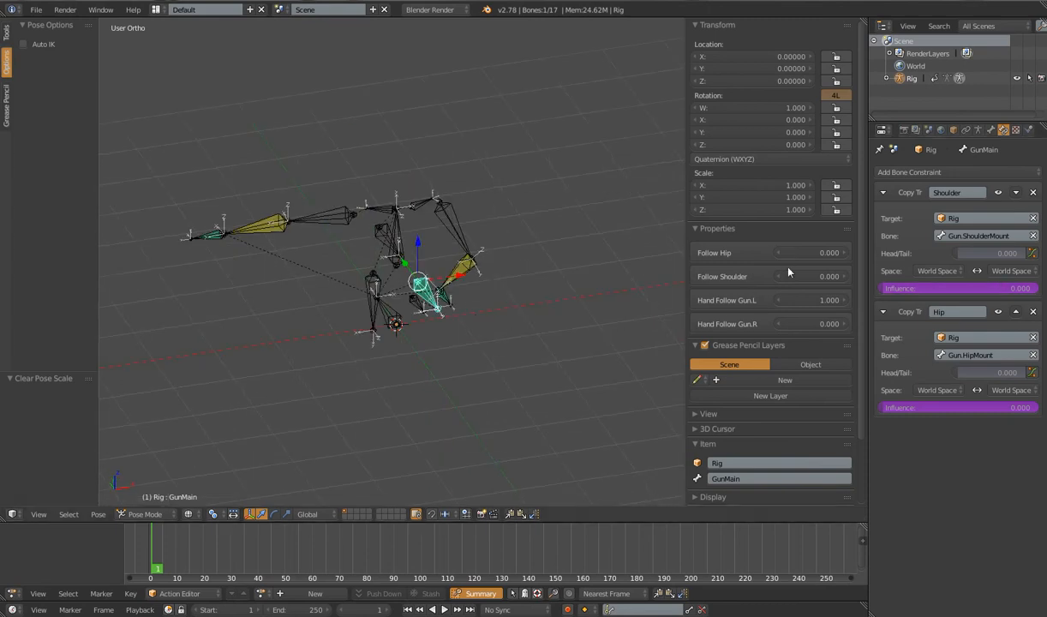
pyautogui.rightClick(444, 300)
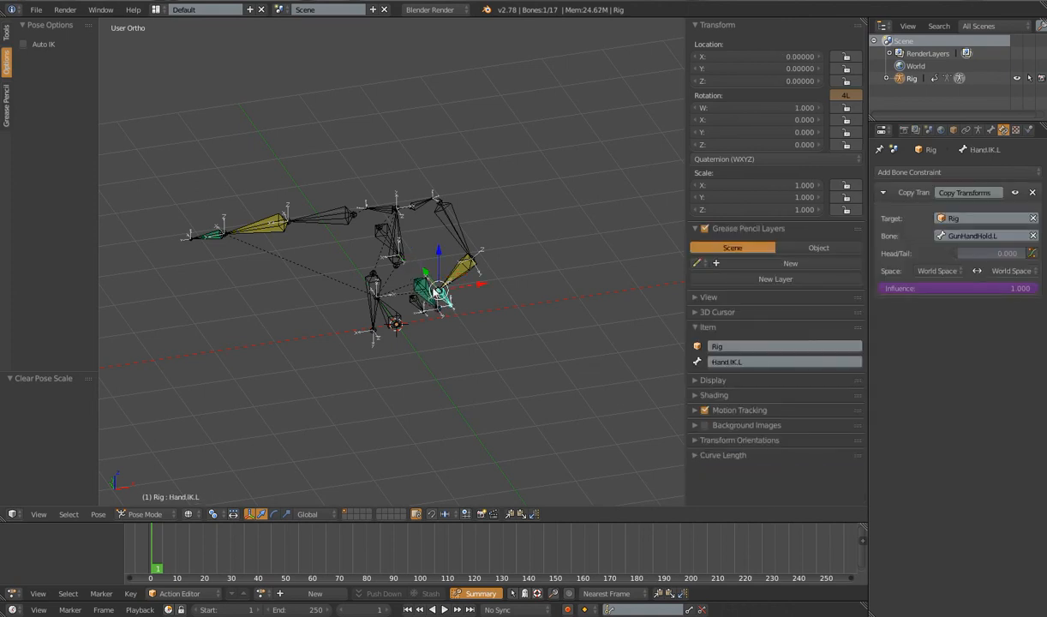
pyautogui.rightClick(416, 282)
pyautogui.moveTo(838, 303); pyautogui.dragTo(563, 287)
pyautogui.moveTo(517, 284); pyautogui.dragTo(489, 264, button='middle')
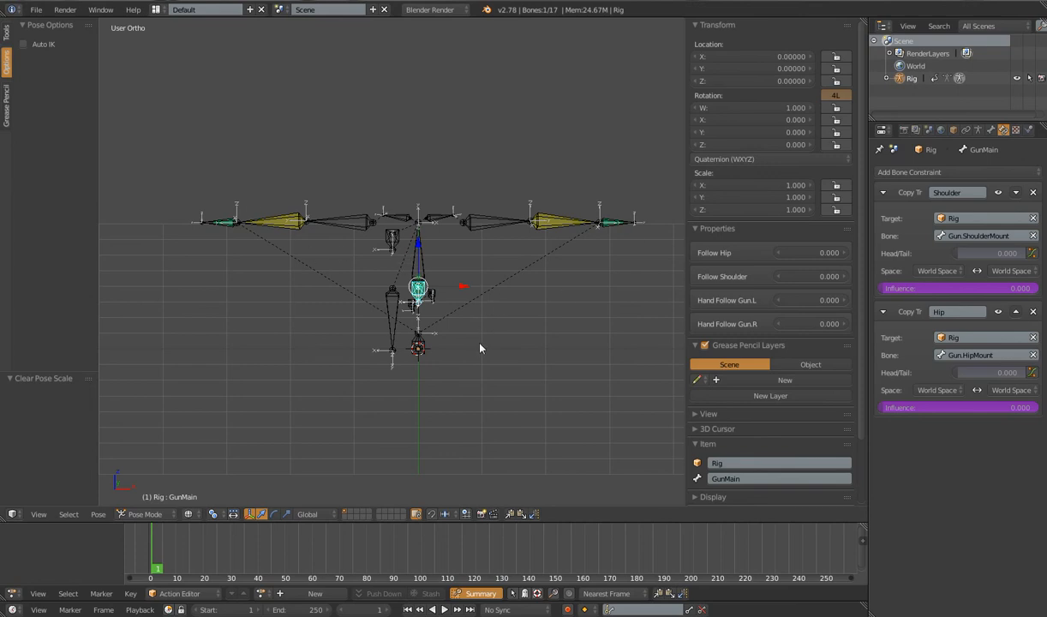
pyautogui.moveTo(445, 354); pyautogui.dragTo(454, 305, button='middle')
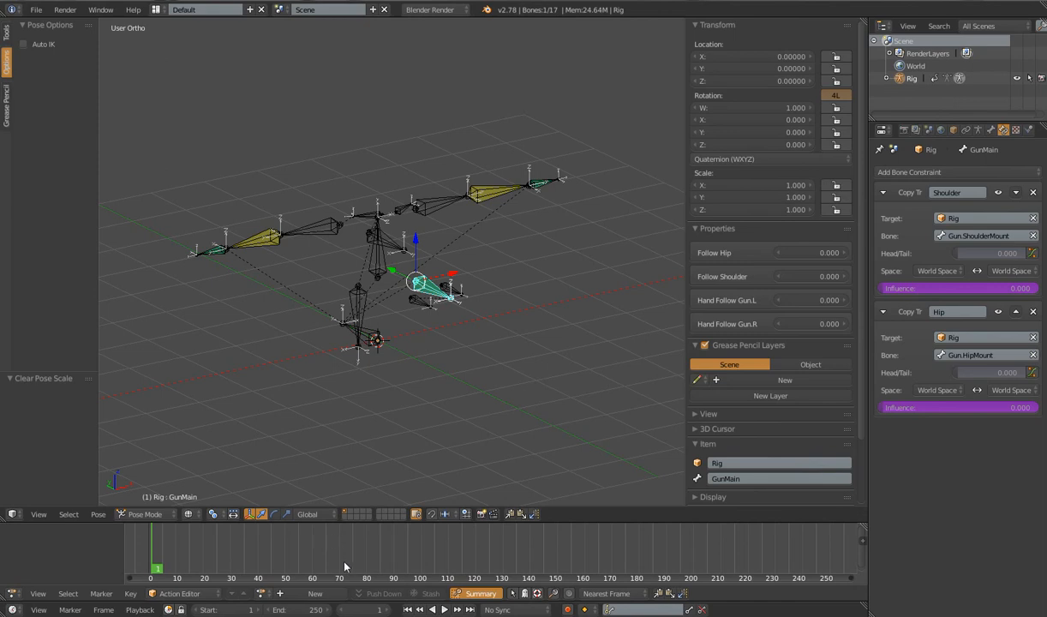
pyautogui.moveTo(505, 346); pyautogui.dragTo(447, 346, button='middle')
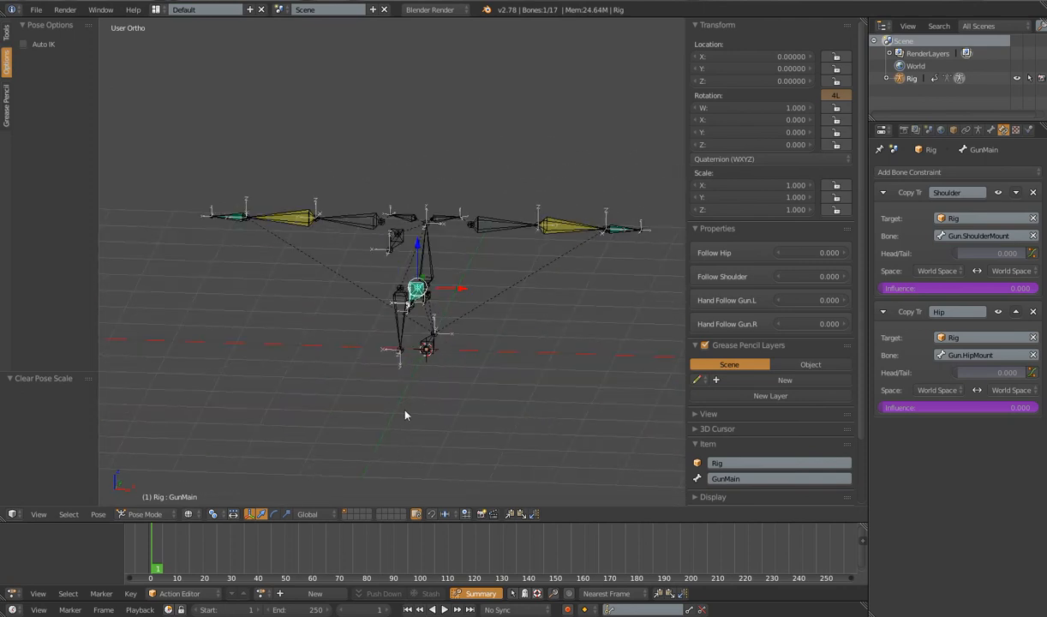